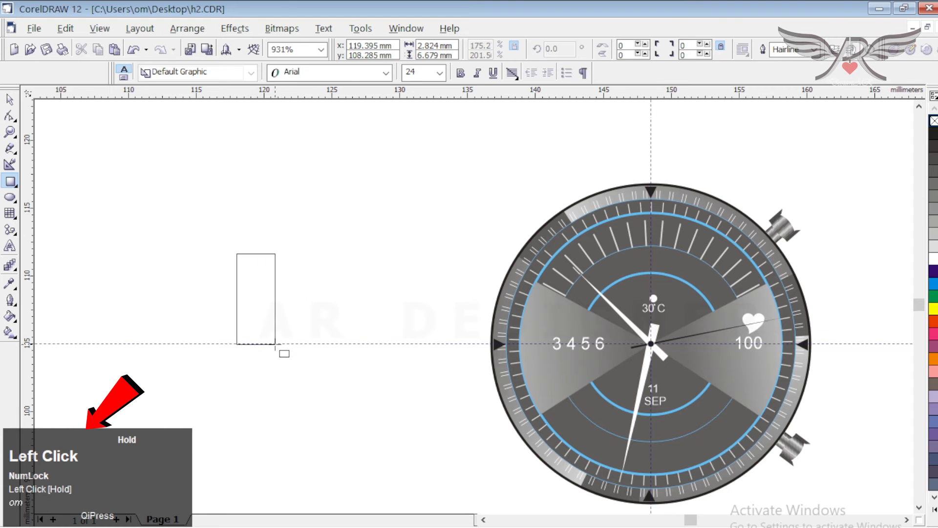
Round all four corners of the small upright rectangle beside the watch to a roundness of about 51.
left_click(16, 124)
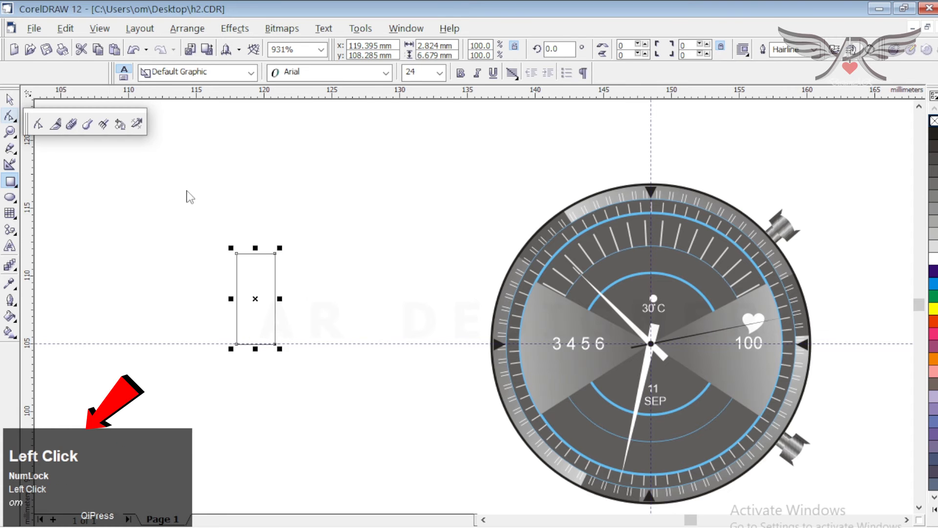
left_click(170, 206)
left_click(9, 118)
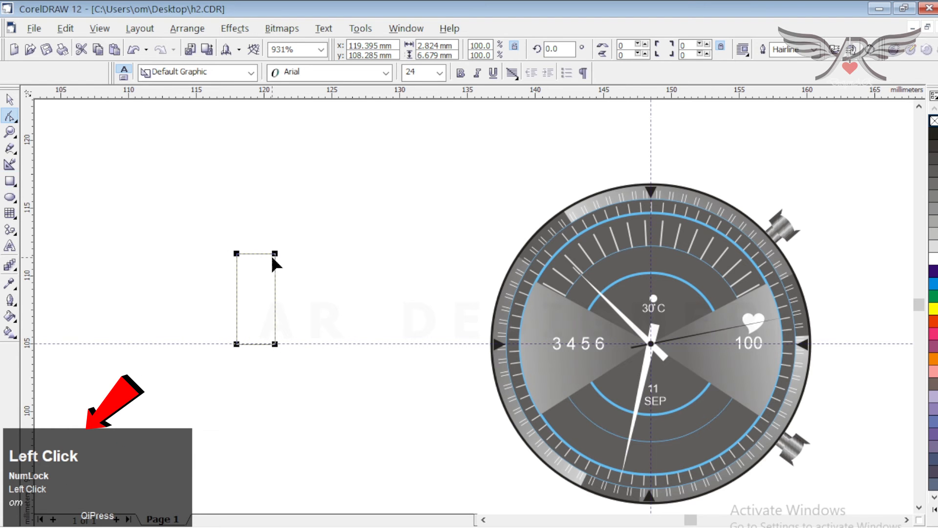
scroll(275, 254, "up", 2)
left_click_drag(260, 241, 266, 259)
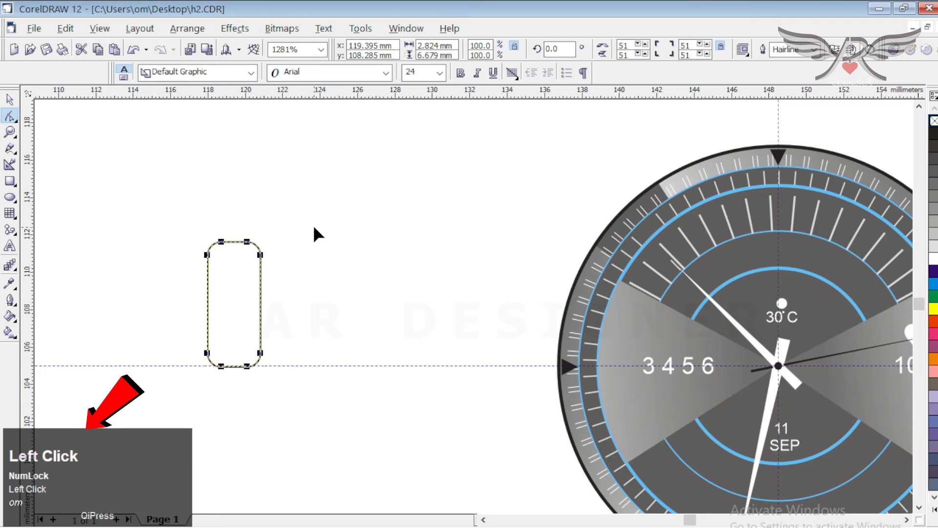
Duplicate the rounded rectangle and place the copy directly against its right edge.
left_click(10, 99)
left_click(265, 274)
left_click(262, 281)
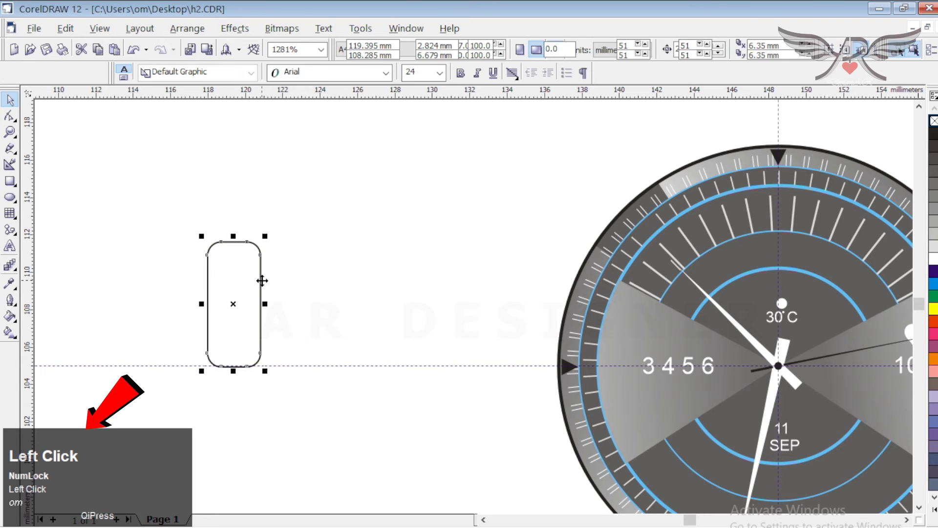
key("ctrl+d")
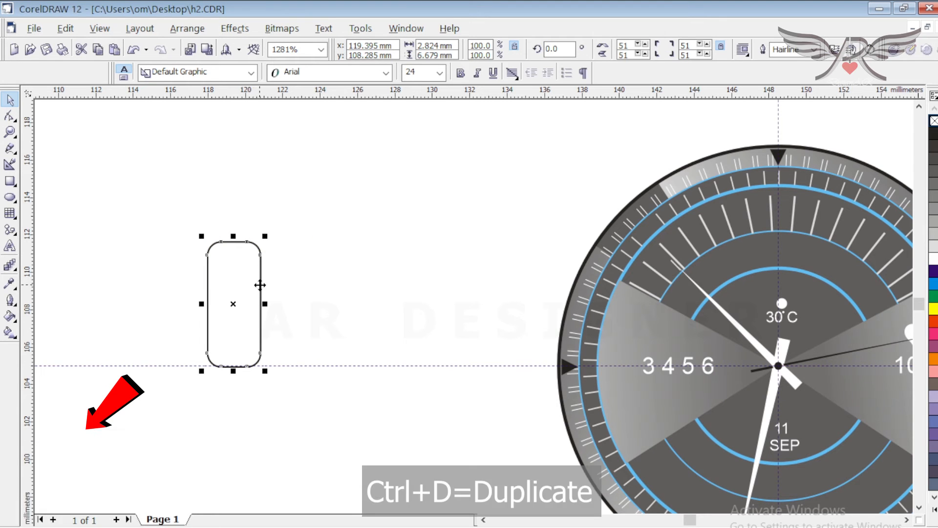
left_click_drag(259, 282, 313, 288)
scroll(283, 303, "up", 1)
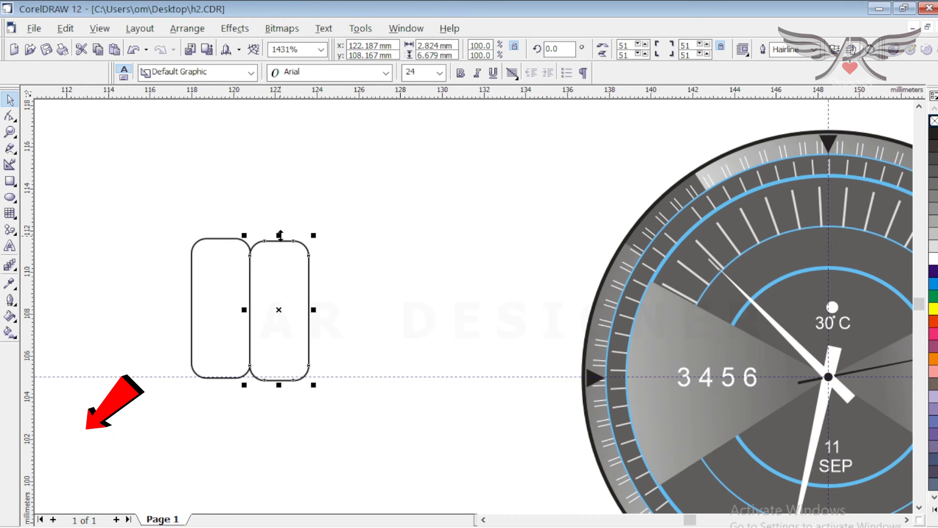
Stretch the copy upward to about 7.7 mm tall and increase its corner roundness to about 68.
left_click_drag(279, 235, 281, 219)
left_click(10, 116)
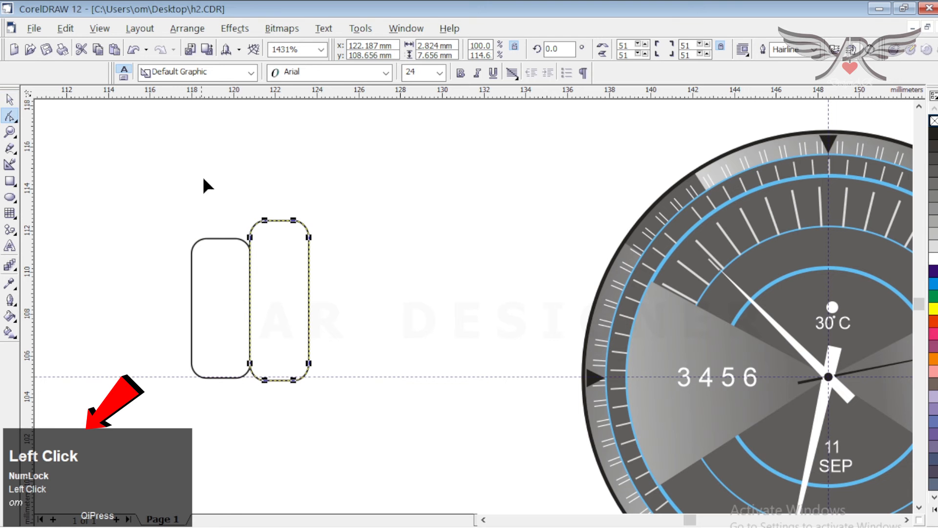
left_click_drag(248, 241, 273, 222)
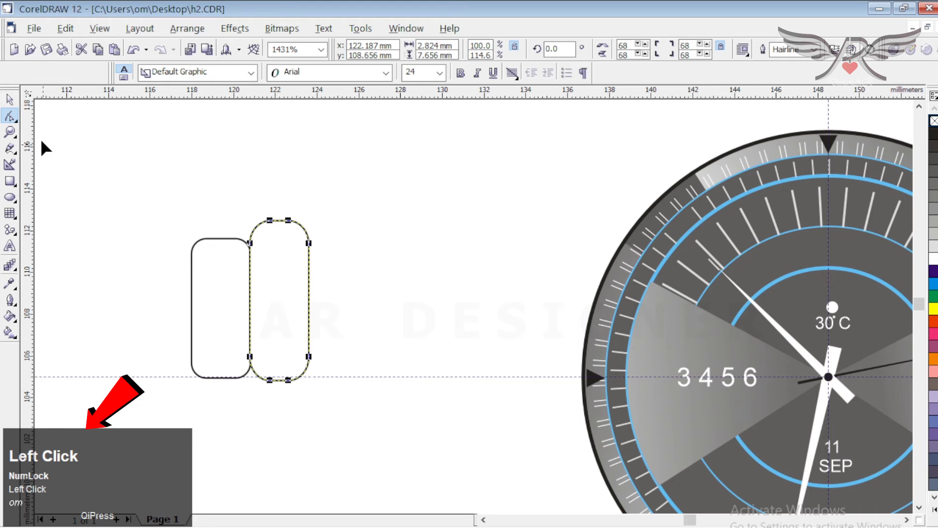
left_click(9, 99)
left_click(114, 168)
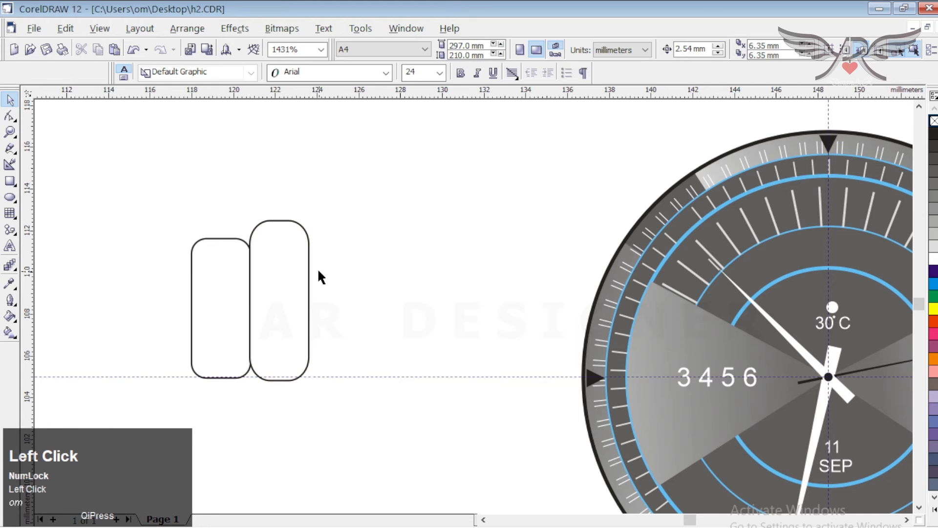
Draw a rectangle about 2.2 by 6.6 mm against the taller shape's right edge and convert it to curves.
left_click(10, 180)
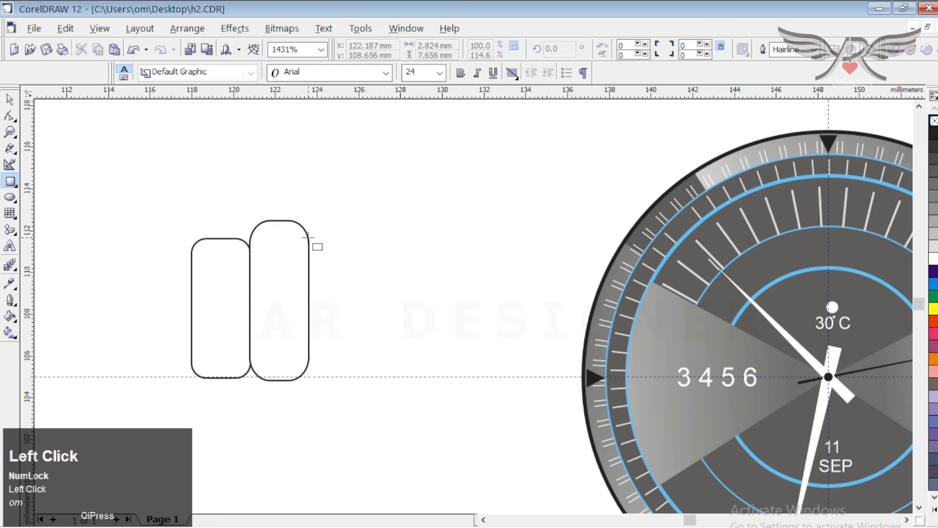
left_click_drag(308, 237, 355, 375)
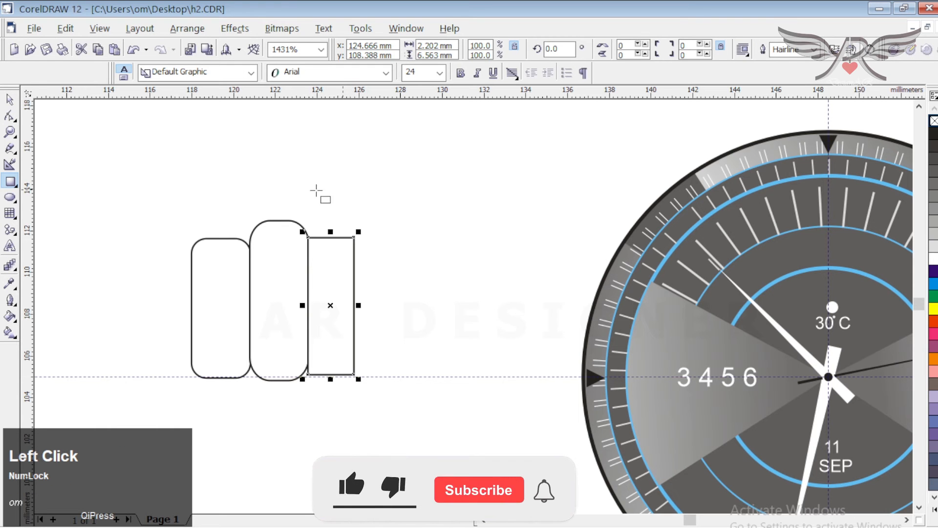
left_click(9, 116)
right_click(354, 252)
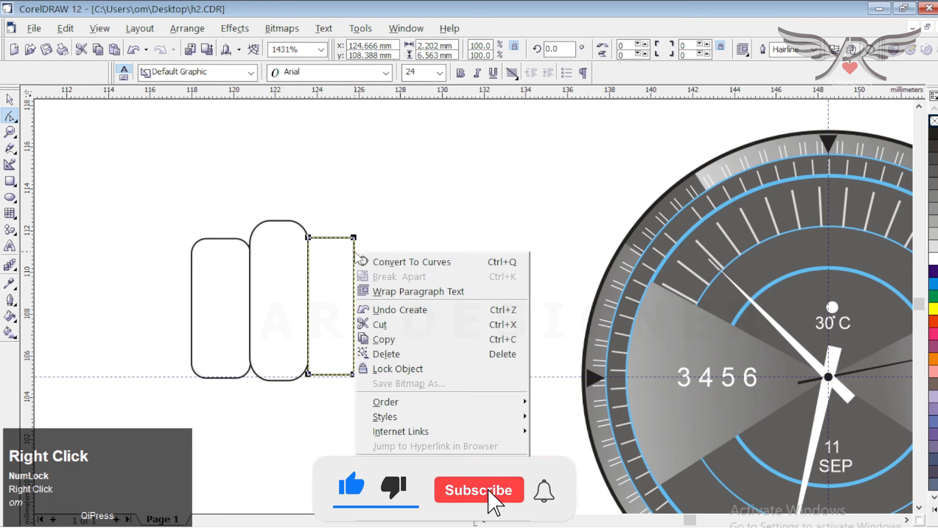
left_click(386, 262)
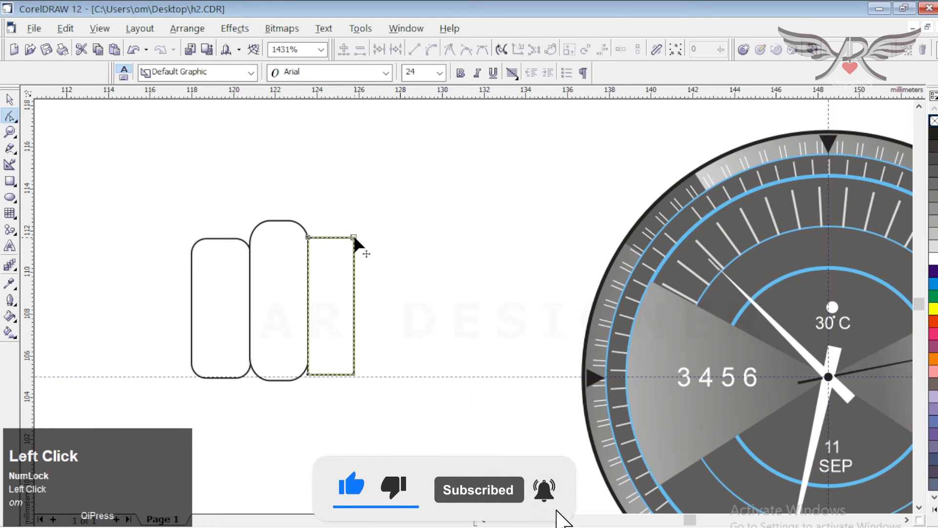
Move the new rectangle's upper-right corner node inward and down so its top and outer side slope.
left_click_drag(354, 237, 340, 256)
left_click(9, 100)
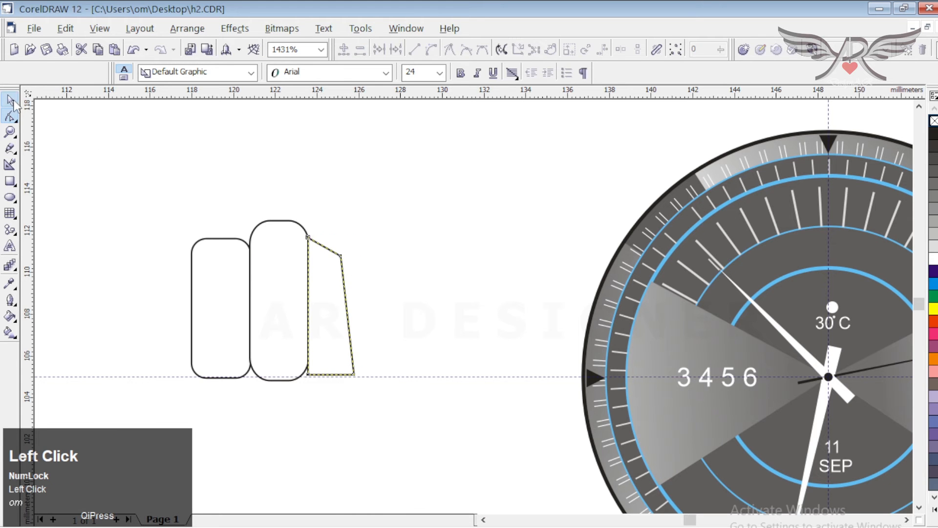
left_click(131, 143)
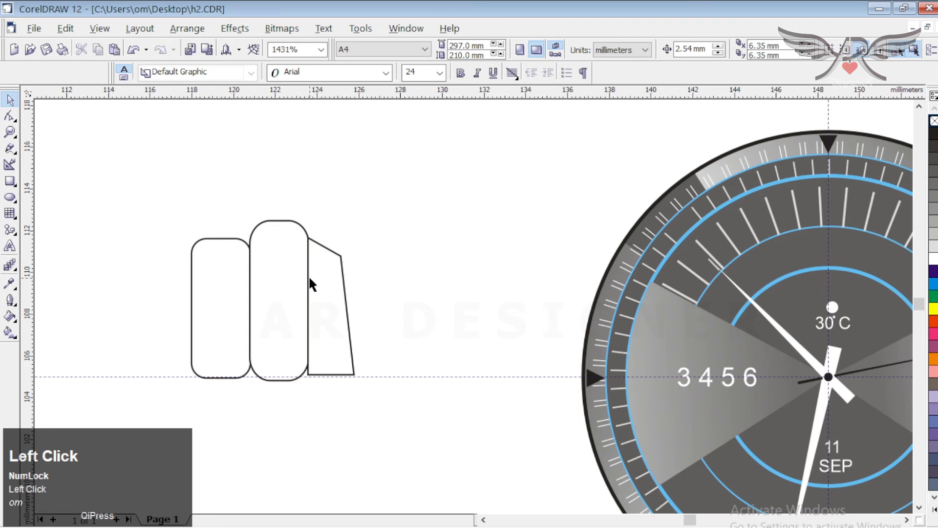
Duplicate the taller rounded shape with the sloped piece, mirror the copy horizontally and place it against the first rounded rectangle's left edge.
left_click(285, 220)
left_click(344, 275, "shift")
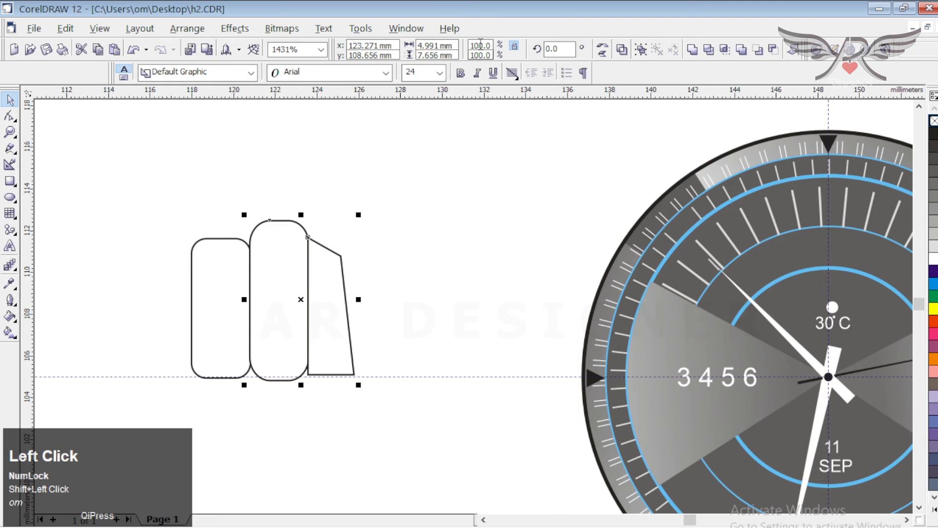
key("ctrl+d")
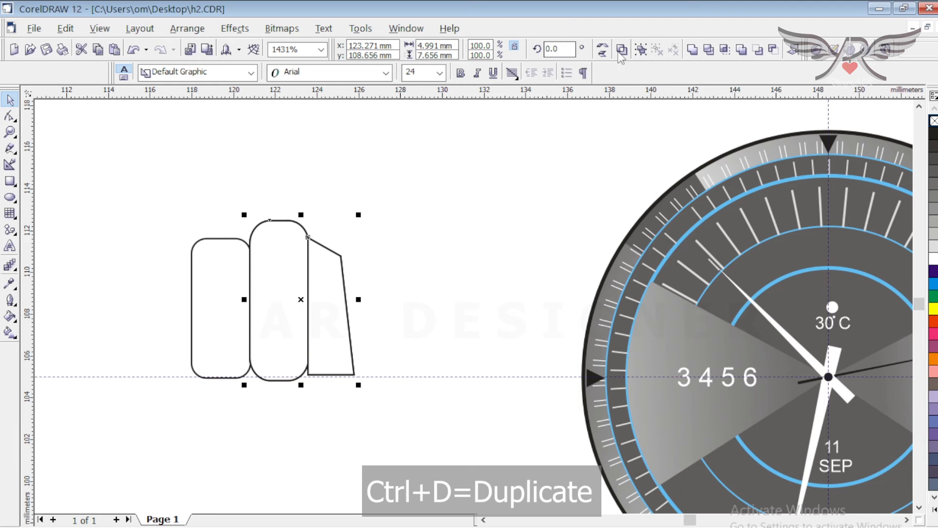
left_click(602, 46)
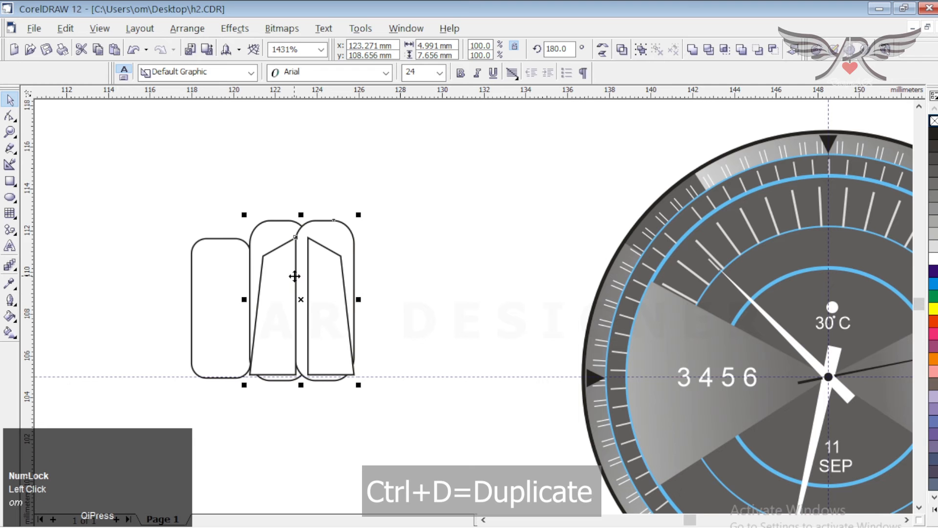
left_click_drag(295, 274, 133, 277)
left_click(281, 245)
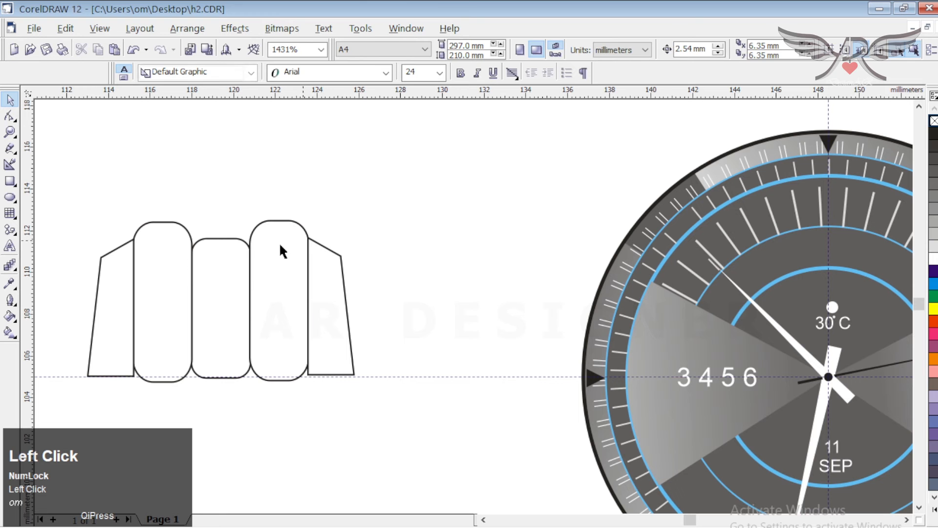
Stretch the middle rounded rectangle upward until its top sits slightly below the tops of its two neighbours.
left_click(218, 240)
left_click_drag(222, 232, 224, 223)
left_click(428, 178)
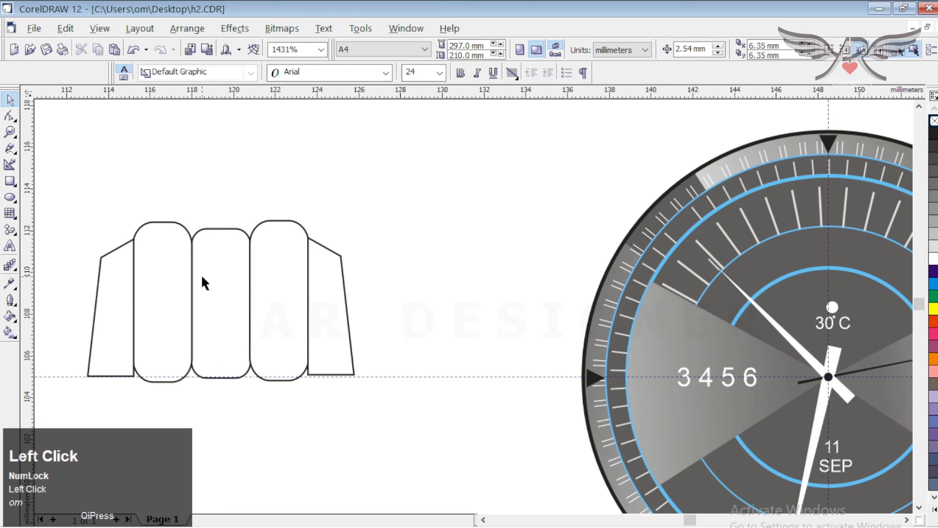
Apply a linear black-to-white fountain fill to the middle rounded rectangle.
left_click(191, 281)
key("g")
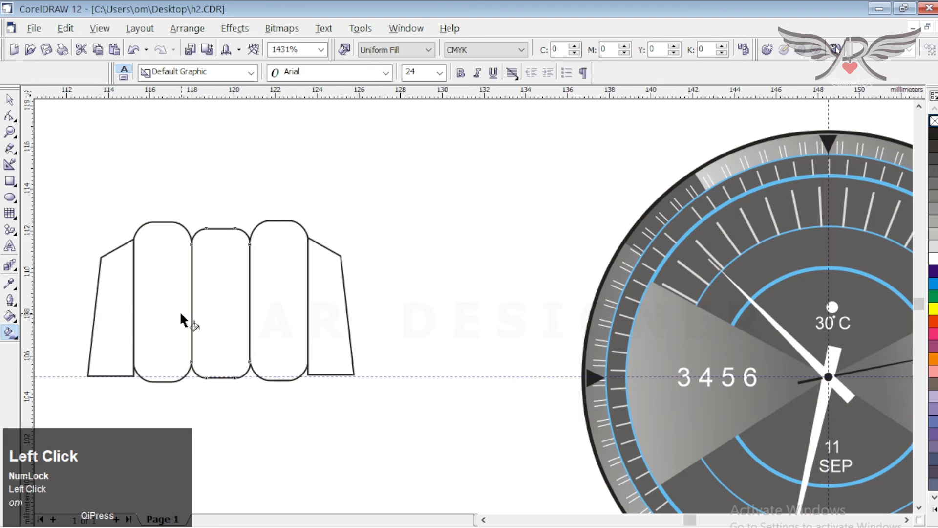
left_click(9, 316)
left_click(50, 326)
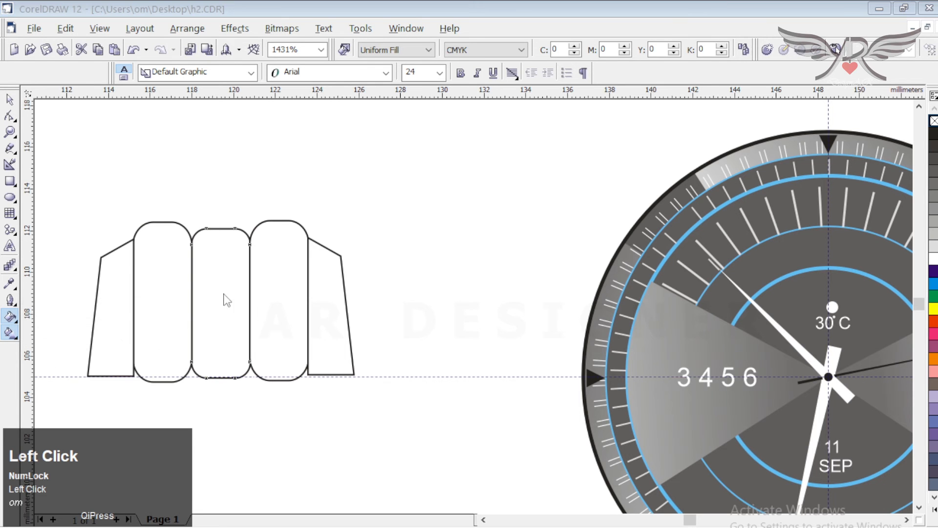
left_click(477, 403)
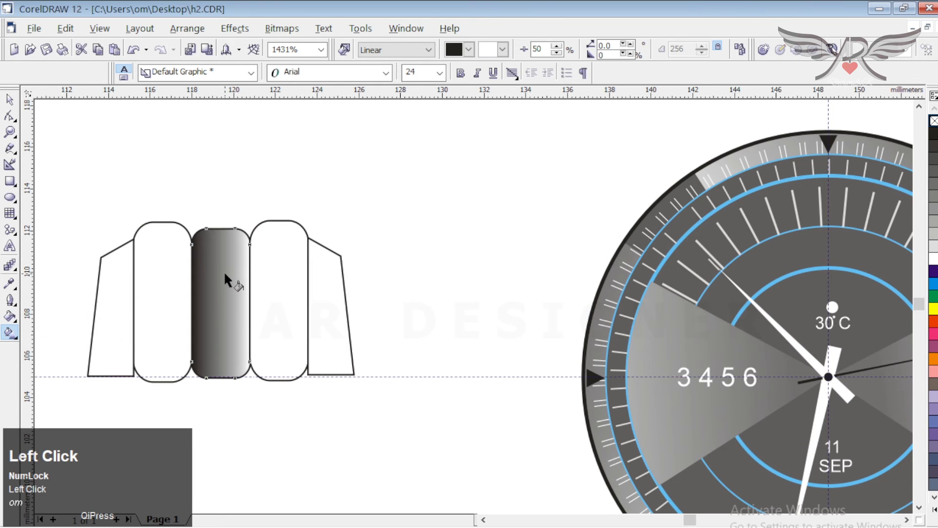
Extend the middle shape's gradient beyond both of its sides and add a very light grey intermediate color.
left_click_drag(157, 291, 315, 294)
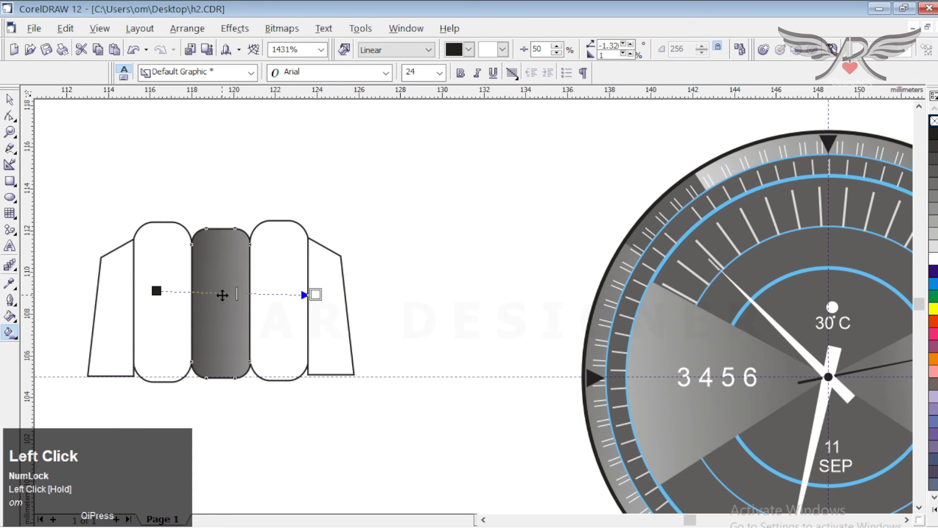
left_click_drag(157, 291, 60, 292)
double_click(200, 294)
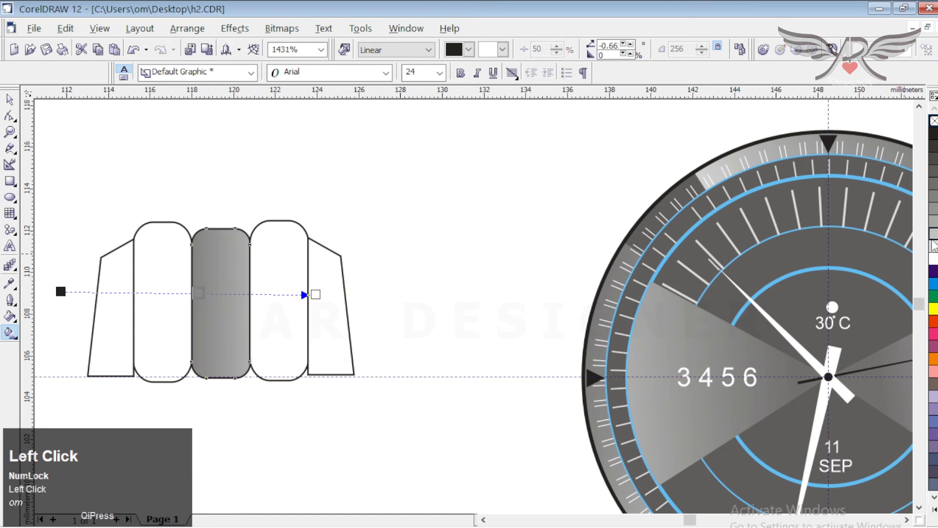
left_click(934, 244)
left_click(934, 252)
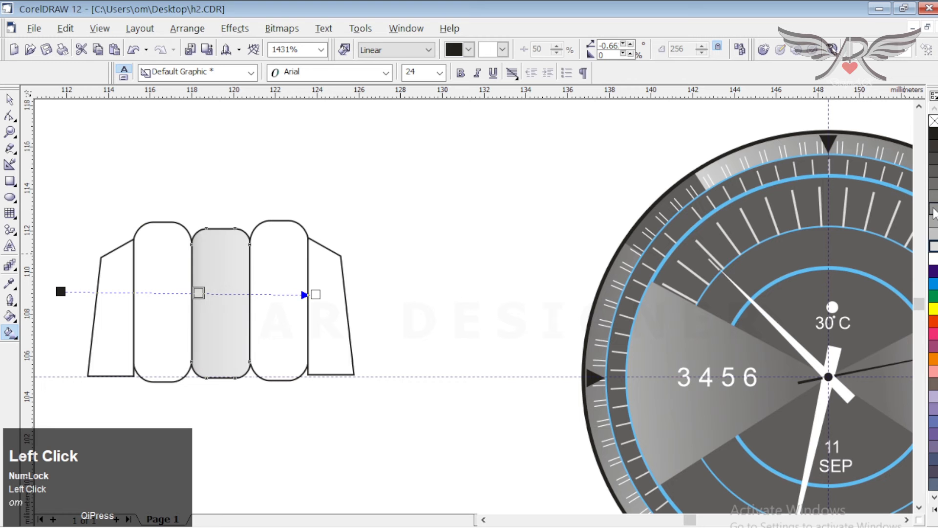
left_click(933, 213)
left_click(934, 248)
Shorten the gradient around the middle shape with the light stop at its centre, and change the white end color to light grey.
left_click_drag(316, 294, 261, 290)
left_click_drag(68, 295, 221, 305)
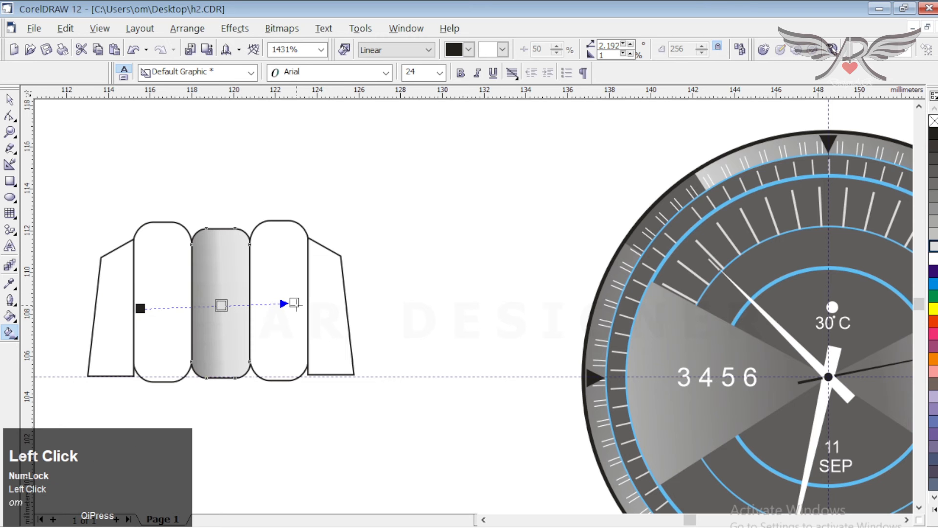
left_click(294, 303)
left_click(932, 235)
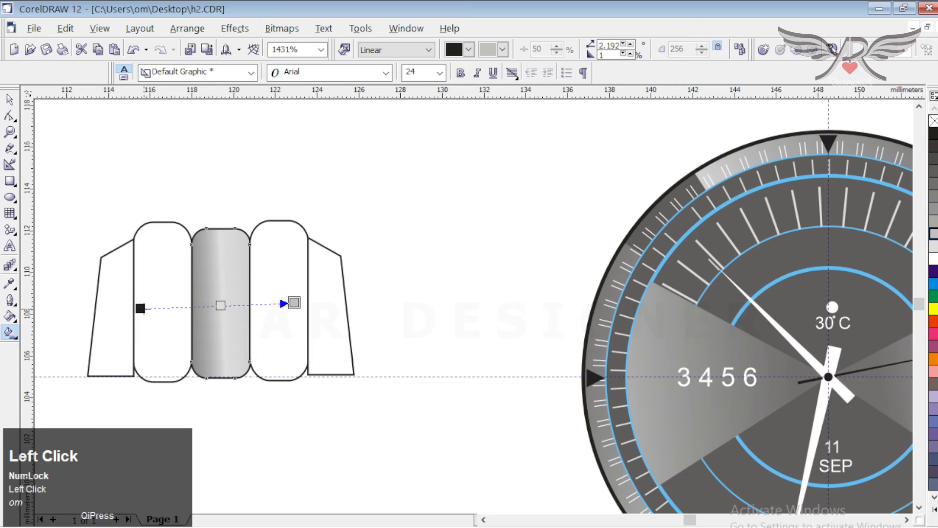
Fine-tune the gradient at 0° with its ends just outside the middle shape and the light stop slightly right of the shape's centre.
left_click_drag(142, 309, 191, 303)
left_click_drag(294, 303, 267, 304)
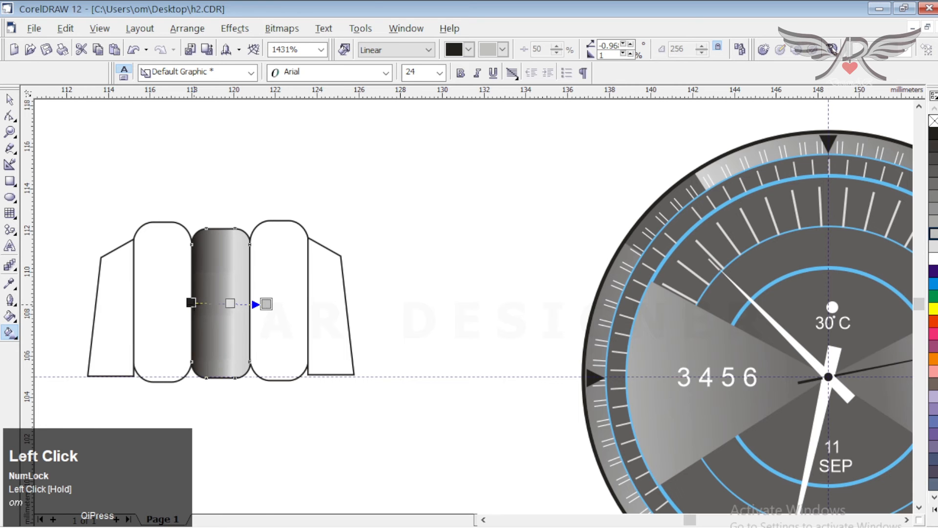
left_click_drag(191, 302, 147, 310)
left_click_drag(208, 306, 294, 303)
left_click_drag(147, 310, 171, 308)
left_click_drag(246, 306, 223, 308)
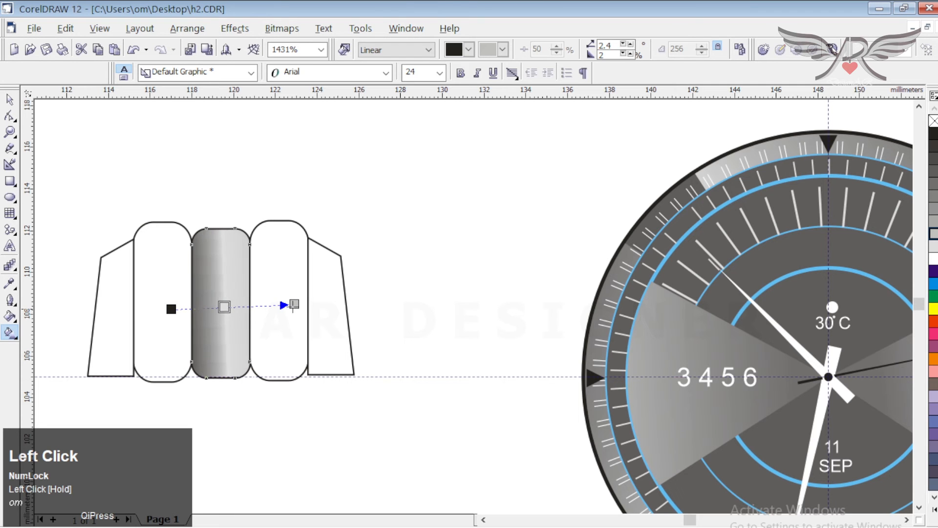
left_click_drag(294, 304, 296, 308)
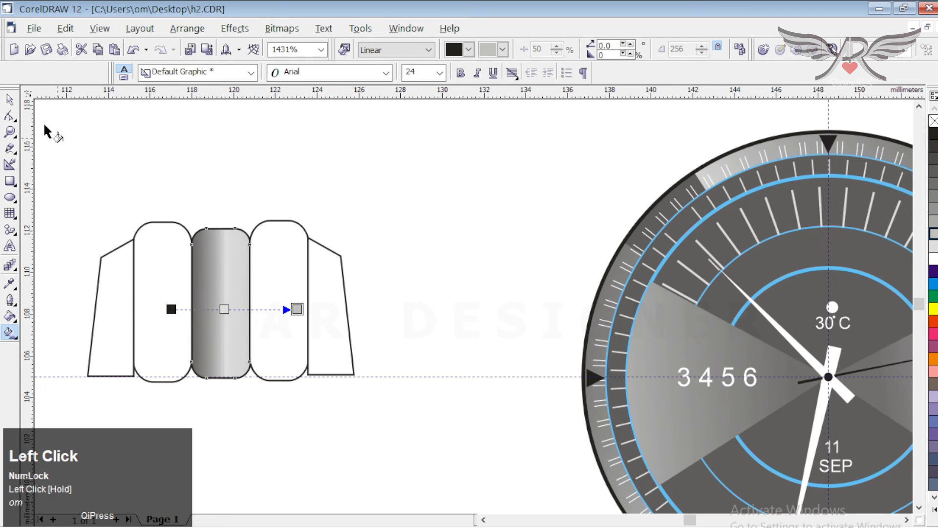
left_click(10, 100)
left_click(213, 175)
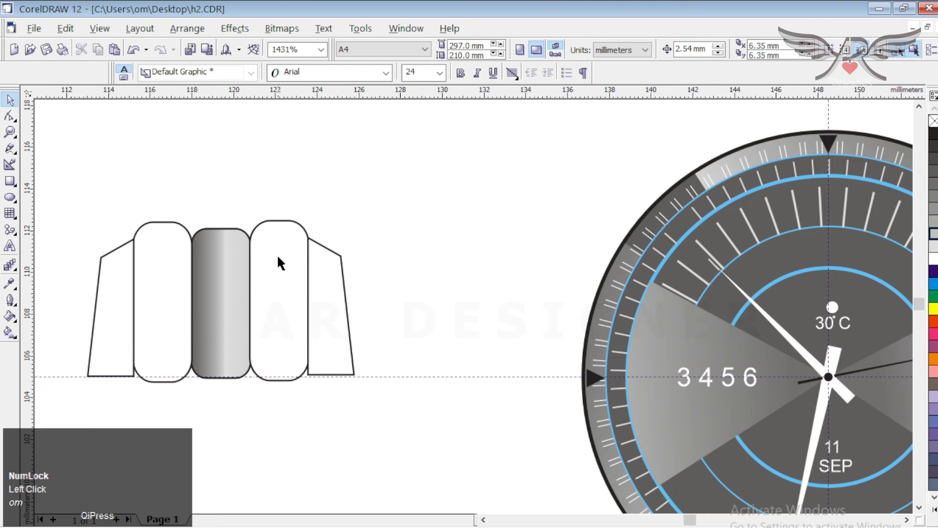
Apply a linear black-to-white fountain fill to the taller rounded rectangle right of the middle one and show its interactive fill handles.
left_click(294, 225)
left_click(10, 316)
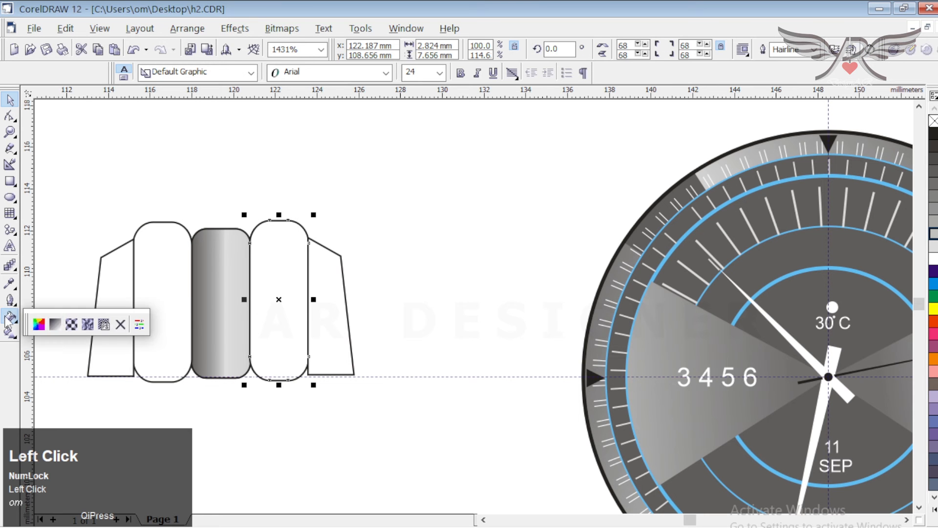
left_click(59, 322)
left_click(470, 405)
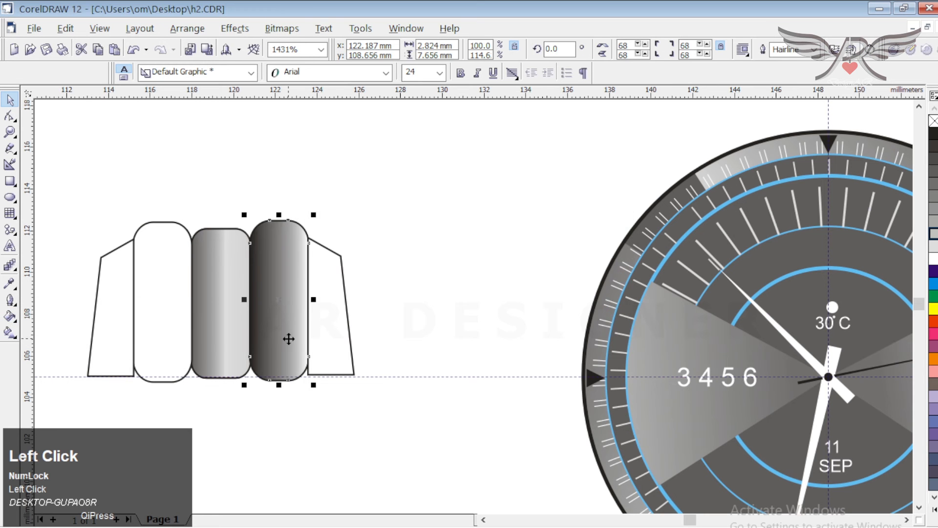
left_click(10, 333)
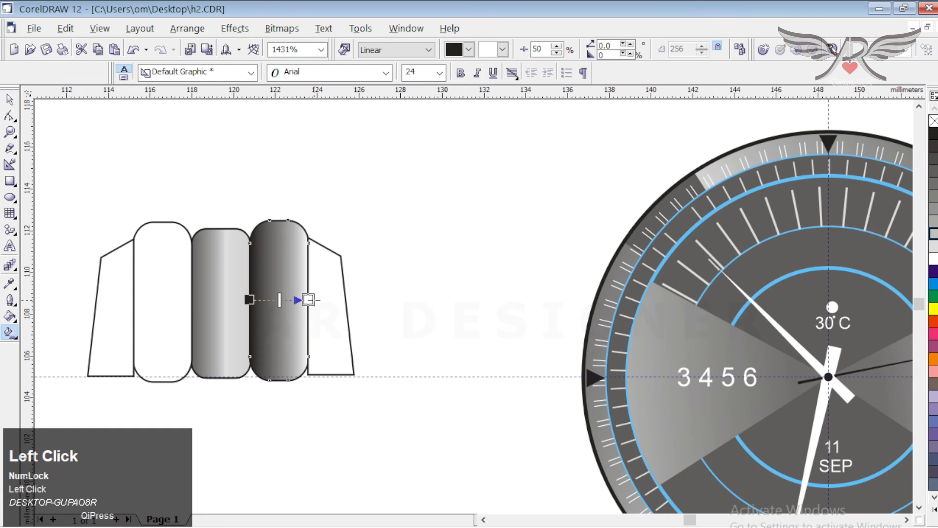
Angle the right rounded rectangle's linear gradient from black at its lower left to white beyond its upper right corner.
left_click_drag(310, 299, 324, 283)
left_click_drag(250, 300, 252, 391)
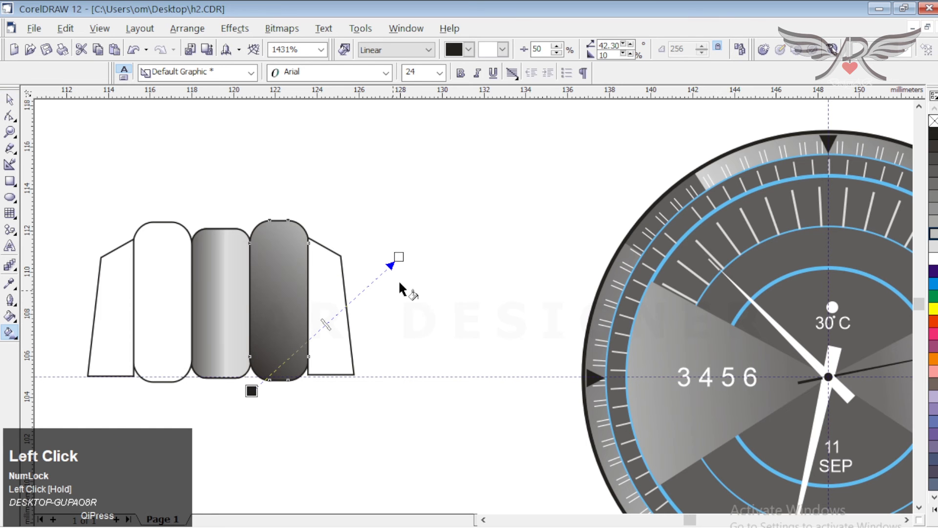
left_click_drag(398, 257, 311, 221)
left_click_drag(252, 391, 258, 364)
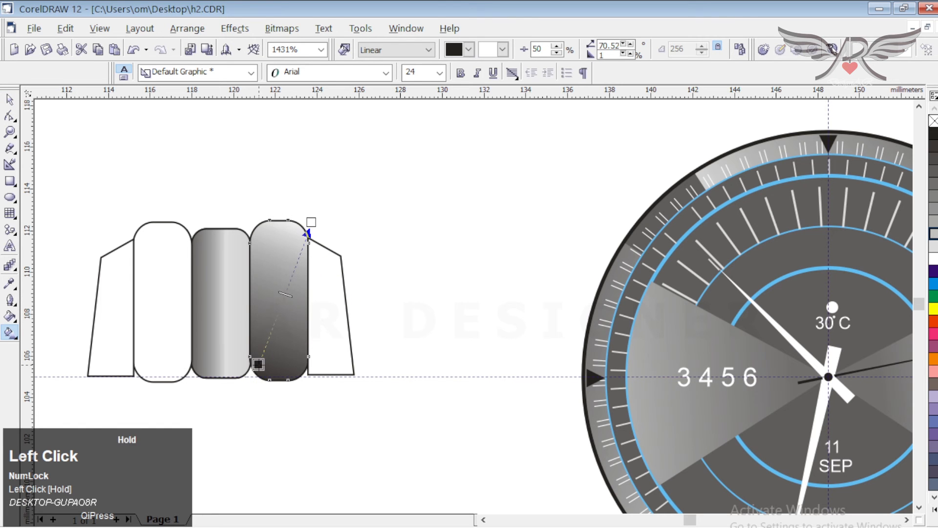
left_click_drag(316, 213, 372, 197)
left_click(436, 285)
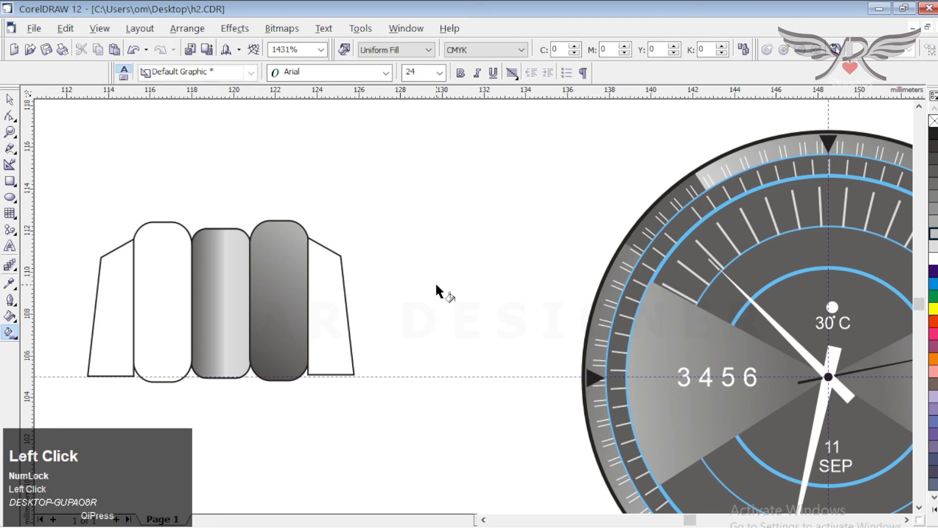
Fill the right sloped shape with a nearly vertical linear gradient from dark grey above its top to light grey at its base.
left_click(341, 318)
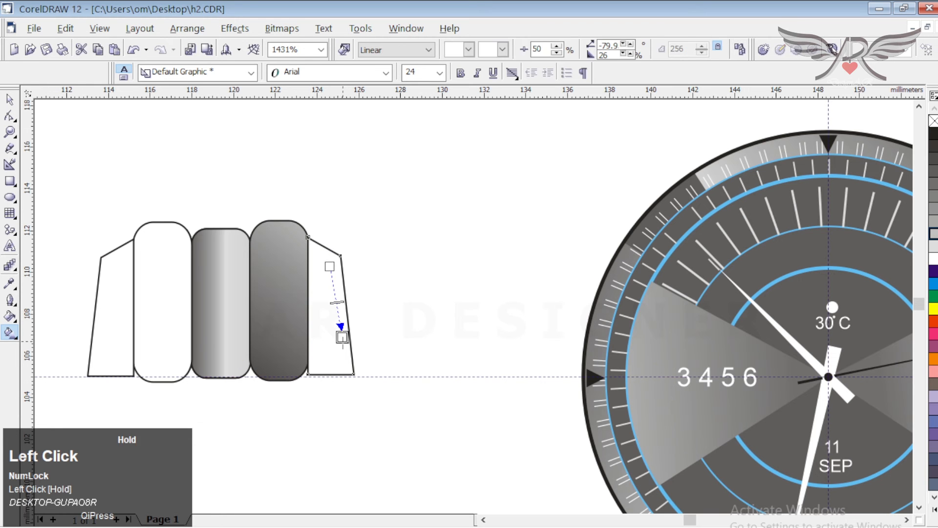
left_click_drag(342, 337, 348, 379)
left_click_drag(329, 265, 320, 229)
left_click(933, 242)
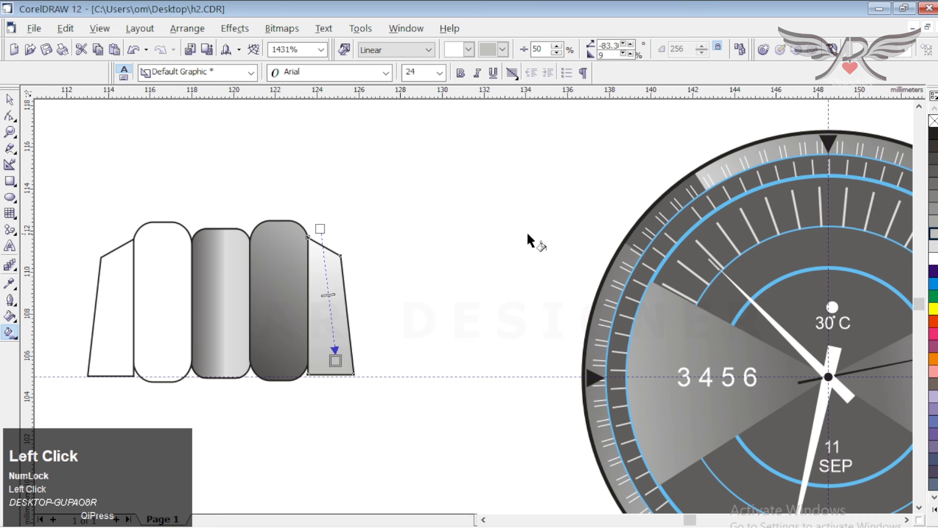
left_click(320, 229)
left_click(933, 171)
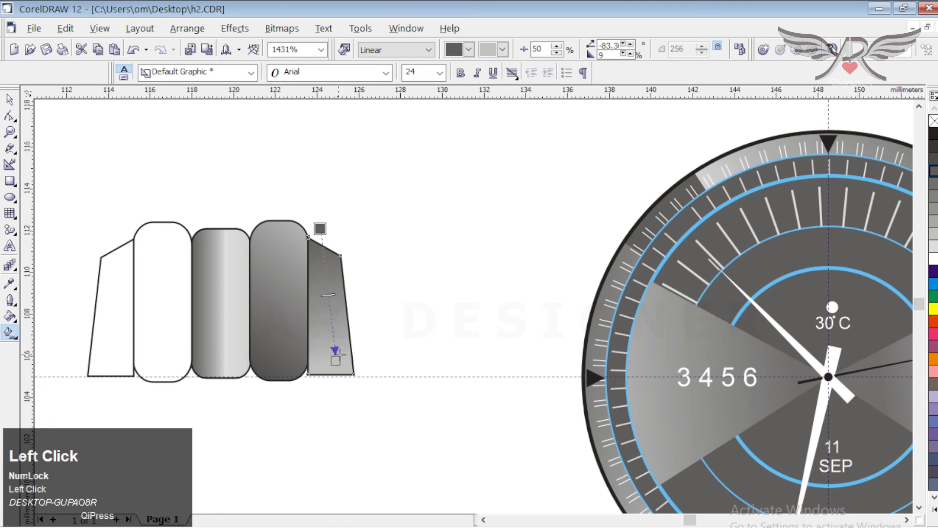
left_click(420, 289)
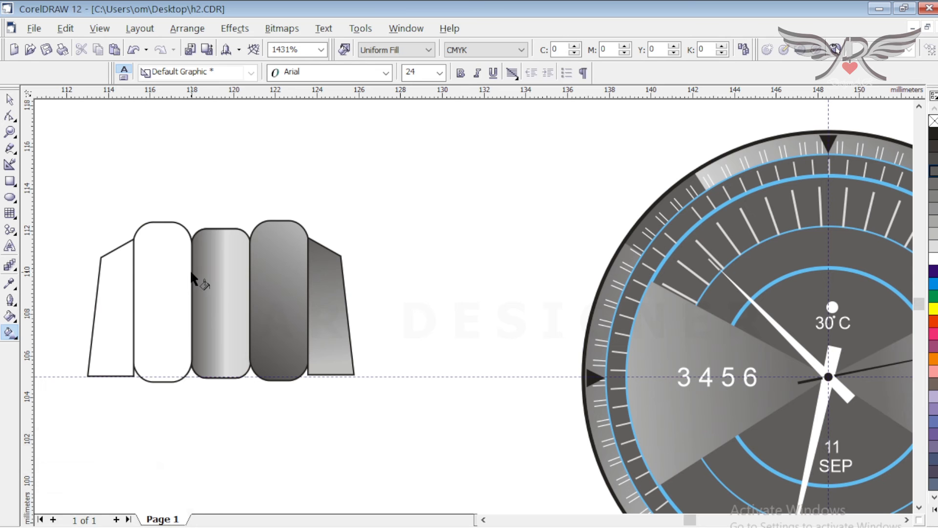
Delete the unfilled sloped shape and the unfilled rounded rectangle on the part's left side.
left_click(9, 99)
left_click(131, 242)
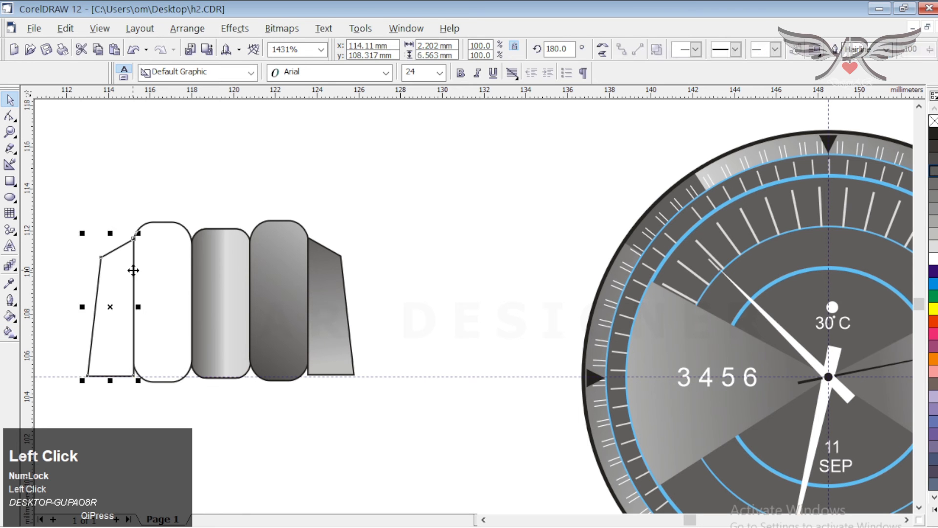
key("Delete")
left_click(135, 266)
key("Delete")
Duplicate the right rounded rectangle and sloped shape, mirror the copies horizontally and place them left of the middle shape.
left_click(279, 267)
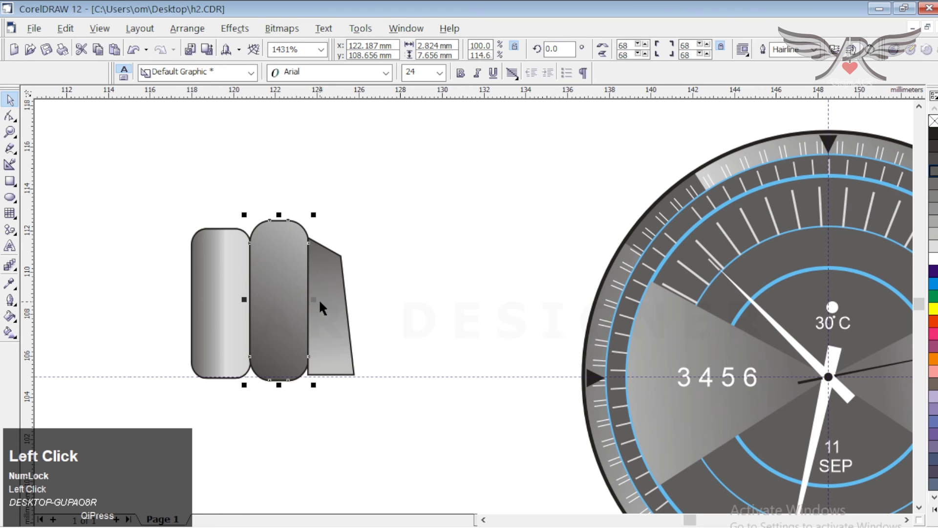
left_click(339, 324, "shift")
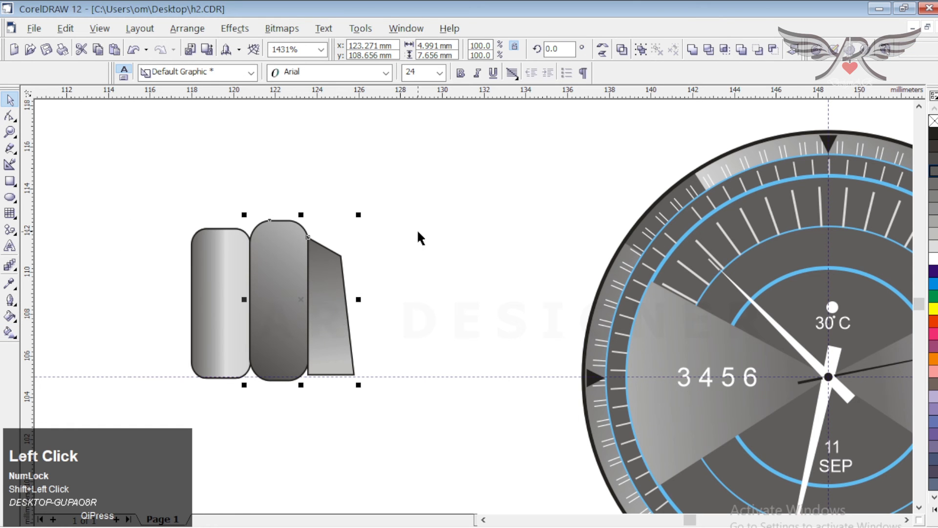
key("ctrl+d")
left_click(603, 49)
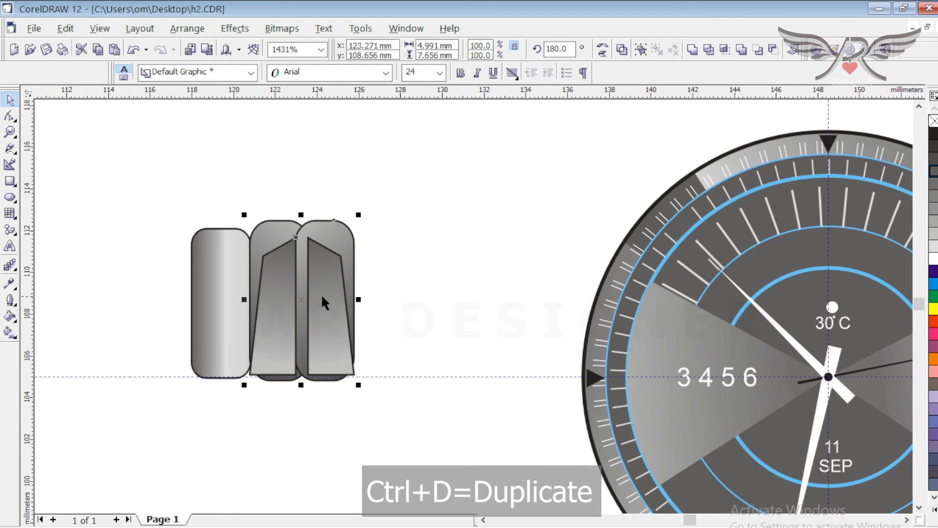
left_click_drag(256, 300, 96, 293)
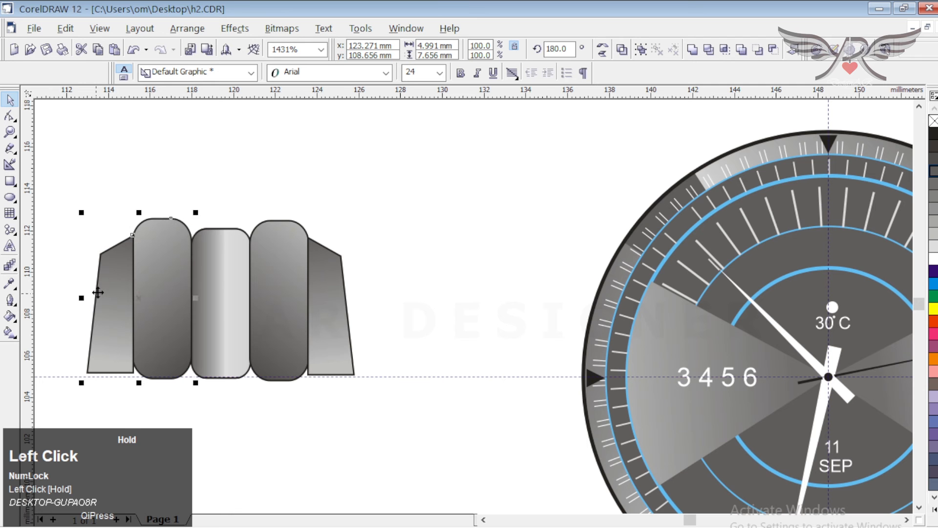
left_click(445, 222)
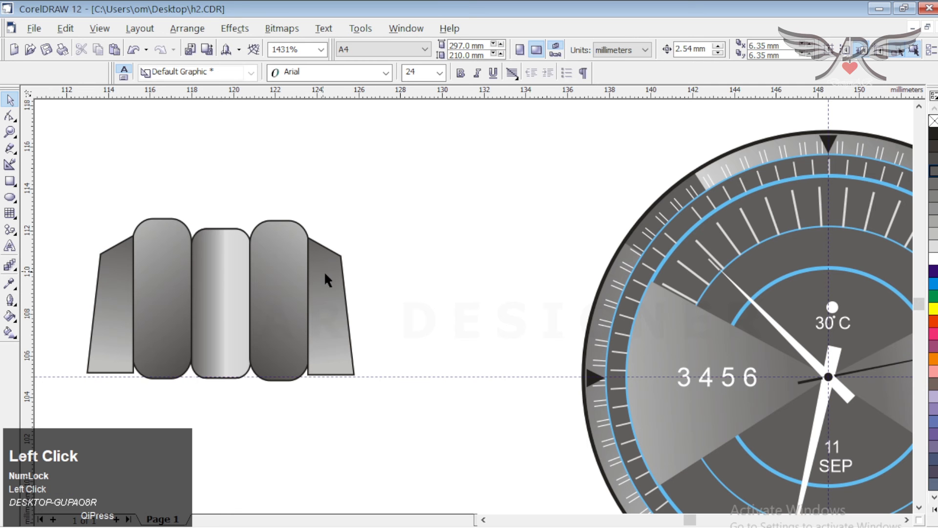
Duplicate the black triangle marker at the dial's top, place the copy right of the part and flip it vertically.
left_click(829, 149)
key("ctrl+d")
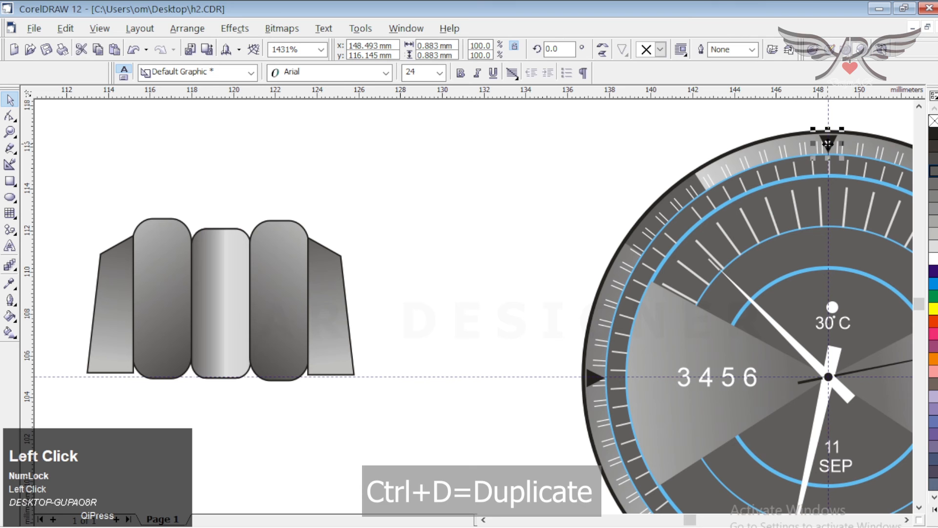
mouse_move(827, 144)
left_mouse_down()
mouse_move(432, 247)
mouse_move(402, 272)
mouse_move(423, 262)
mouse_move(426, 290)
mouse_move(450, 270)
mouse_move(481, 289)
mouse_move(523, 375)
mouse_move(449, 281)
left_mouse_up()
left_click(402, 271)
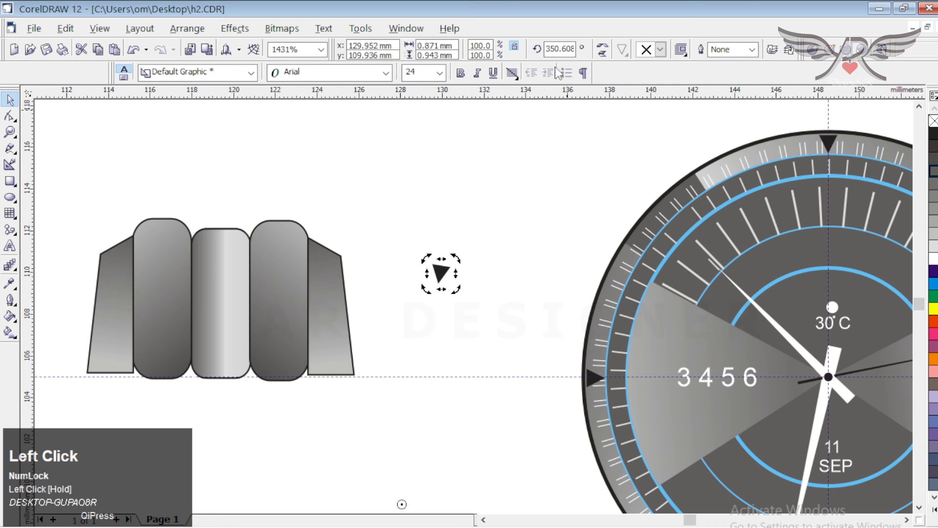
left_click(606, 53)
Move the triangle copy's rotation centre onto the triangle and rotate it to about 83.5° so it points left.
left_click_drag(460, 295, 481, 289)
left_click(441, 276)
left_click(441, 276)
scroll(448, 391, "down", 3)
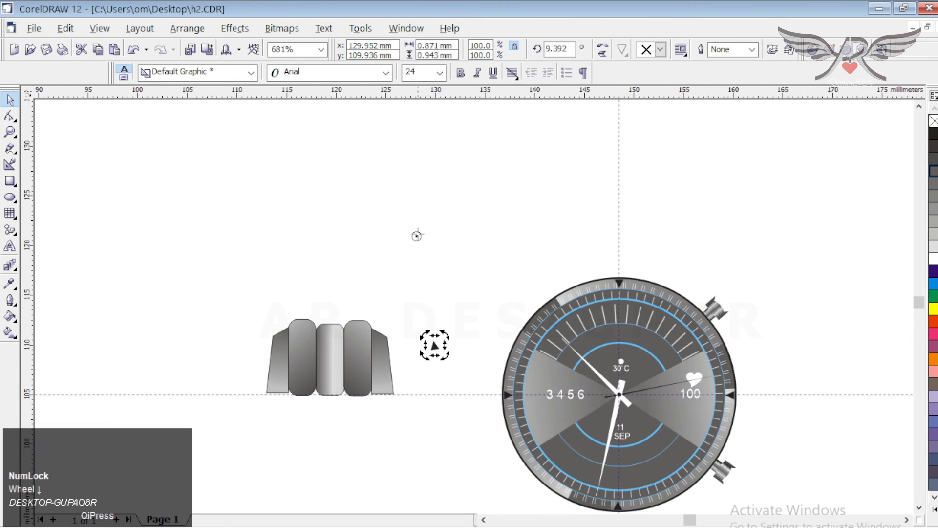
left_click_drag(417, 236, 432, 326)
scroll(441, 353, "up", 2)
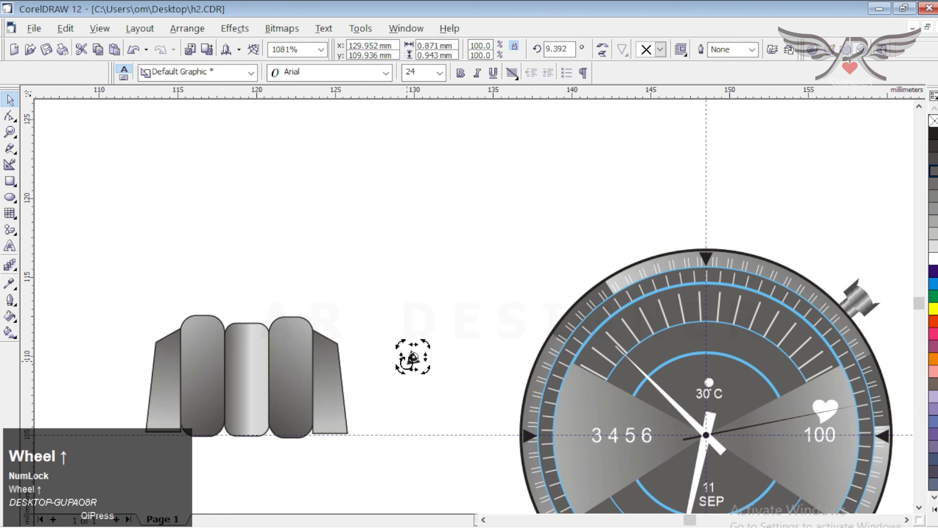
left_click_drag(432, 367, 443, 342)
left_click(412, 359)
left_click(414, 360)
scroll(410, 386, "up", 1)
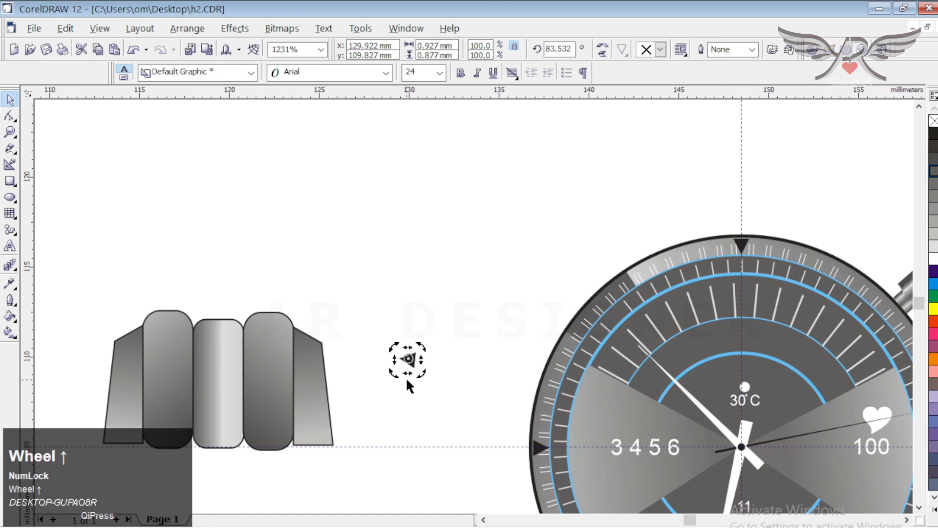
Place the triangle against the inside right edge of the right rounded rectangle's upper half and bring it one level forward.
left_click(484, 519)
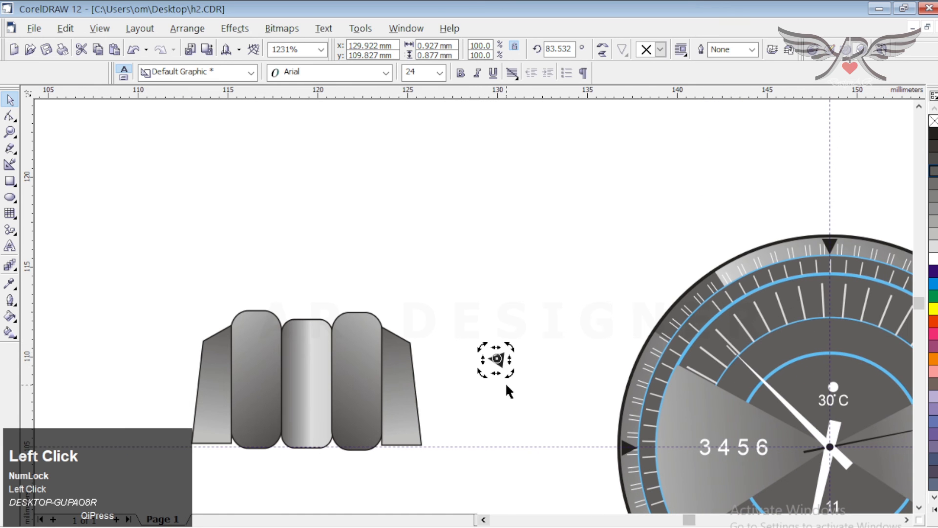
left_click(548, 323)
left_click_drag(504, 360, 381, 357)
key("ctrl+Page_Up")
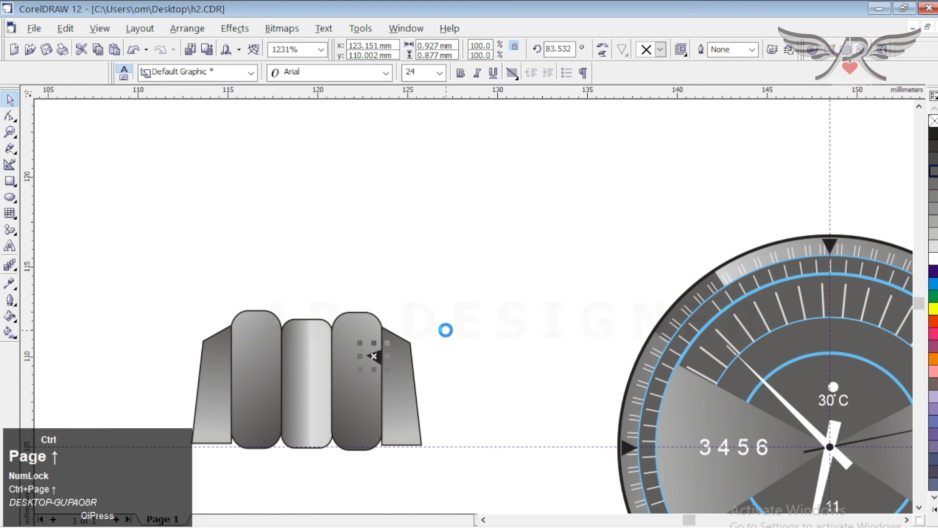
left_click(390, 239)
Place a copy of the triangle lower on the same edge of the right rounded rectangle and rotate it slightly.
scroll(398, 347, "up", 1)
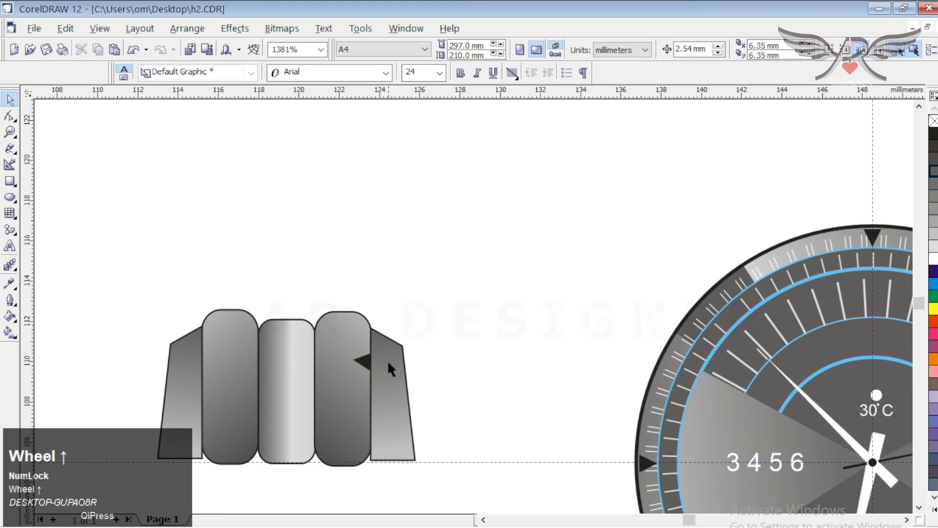
left_click(371, 360)
left_click(380, 357)
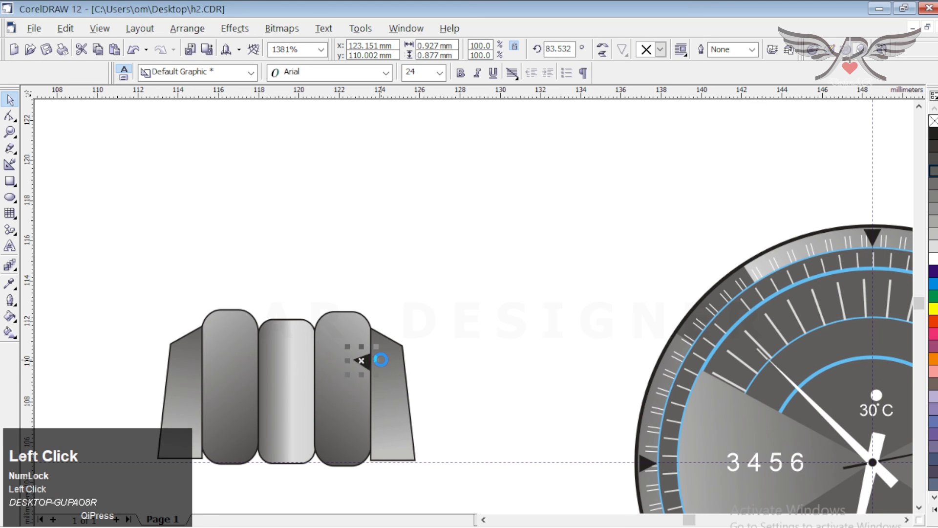
left_click_drag(361, 360, 361, 411)
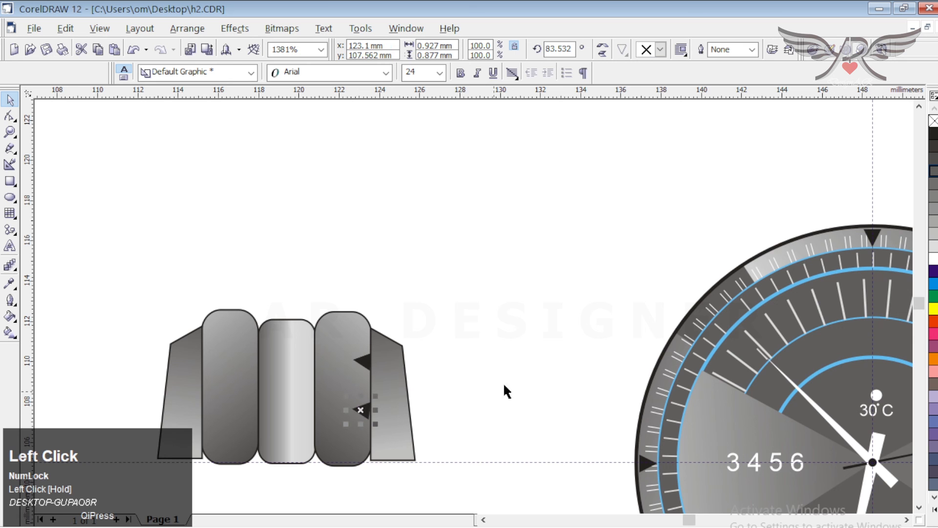
scroll(355, 447, "up", 1)
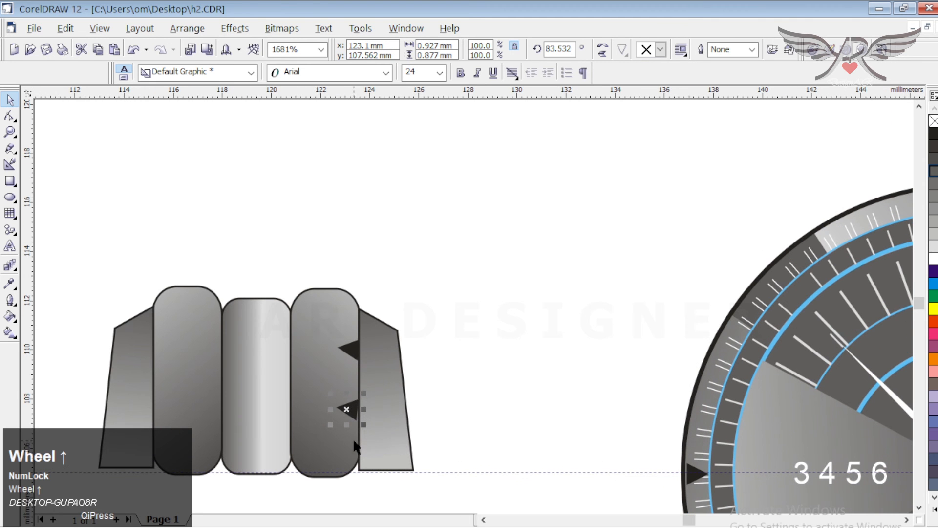
left_click(355, 407)
mouse_move(329, 428)
left_mouse_down()
mouse_move(333, 436)
mouse_move(344, 429)
left_mouse_up()
left_click(551, 321)
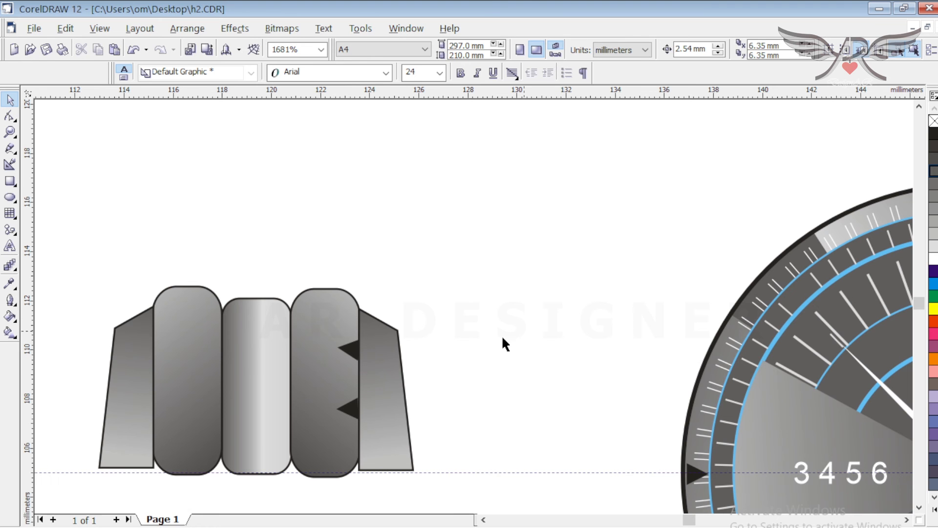
Delete the mirrored rounded rectangle and sloped shape on the part's left side.
left_click(160, 371)
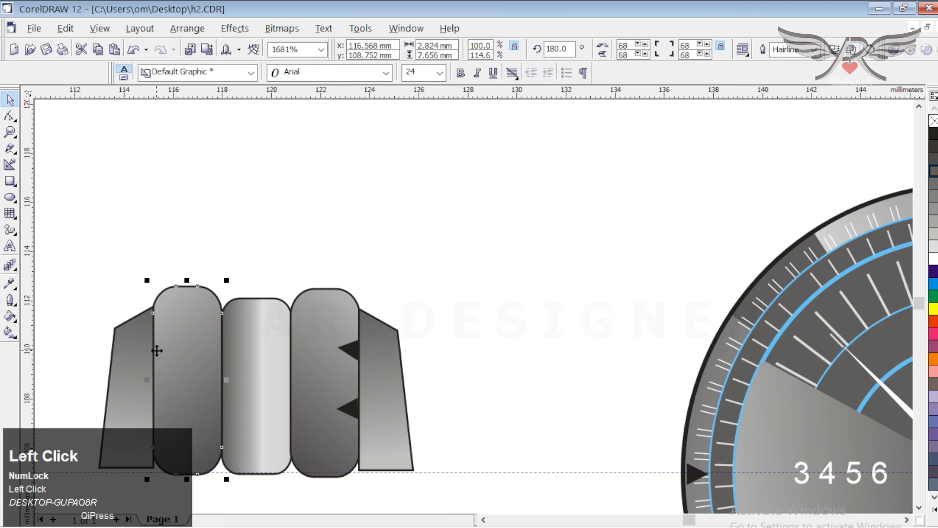
key("Delete")
left_click(131, 350)
key("Delete")
Duplicate the right rounded rectangle with its two triangles and the sloped shape, mirror the copies horizontally and place them left of the middle shape.
left_click(323, 350)
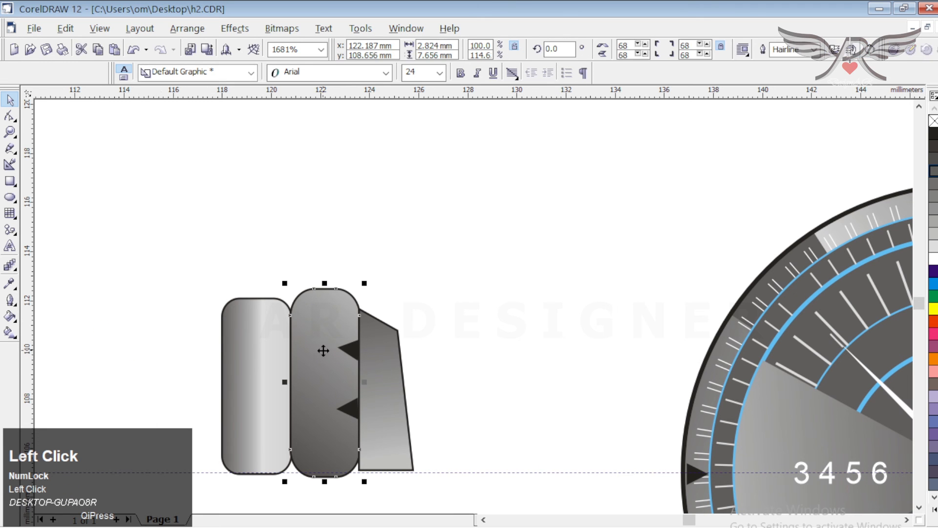
left_click(348, 353)
left_click(349, 408, "shift")
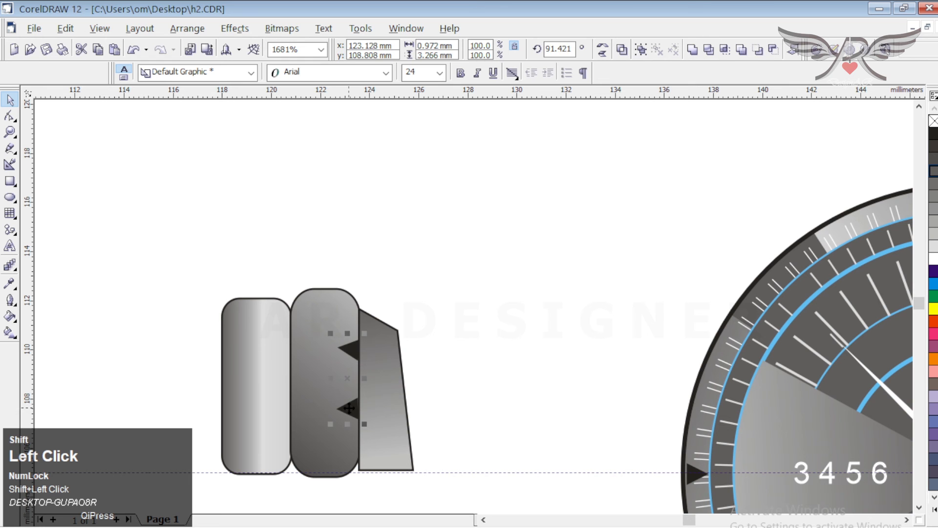
left_click(294, 363)
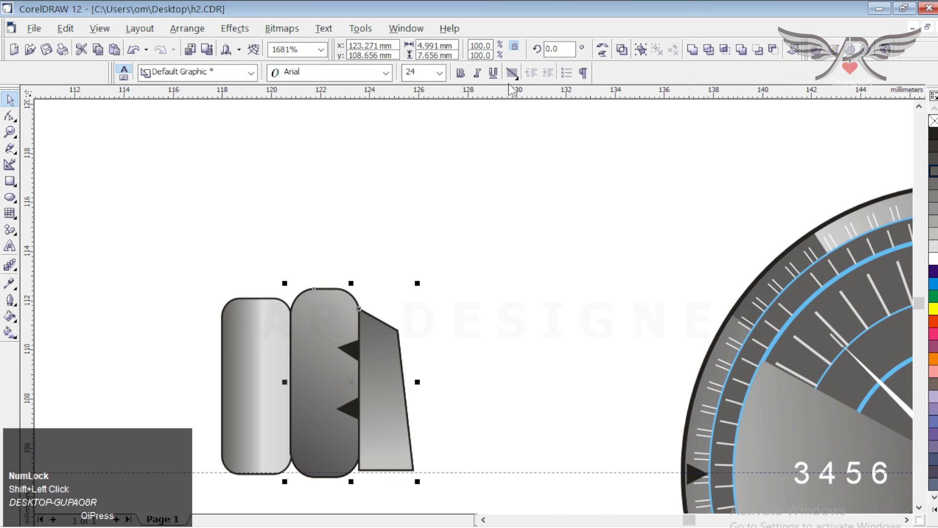
left_click(602, 45)
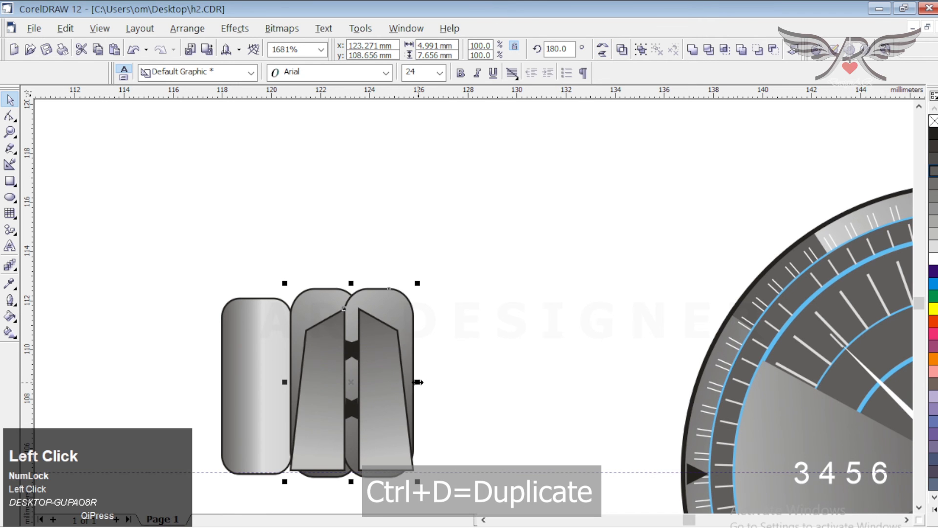
left_click_drag(413, 360, 222, 353)
left_click(546, 239)
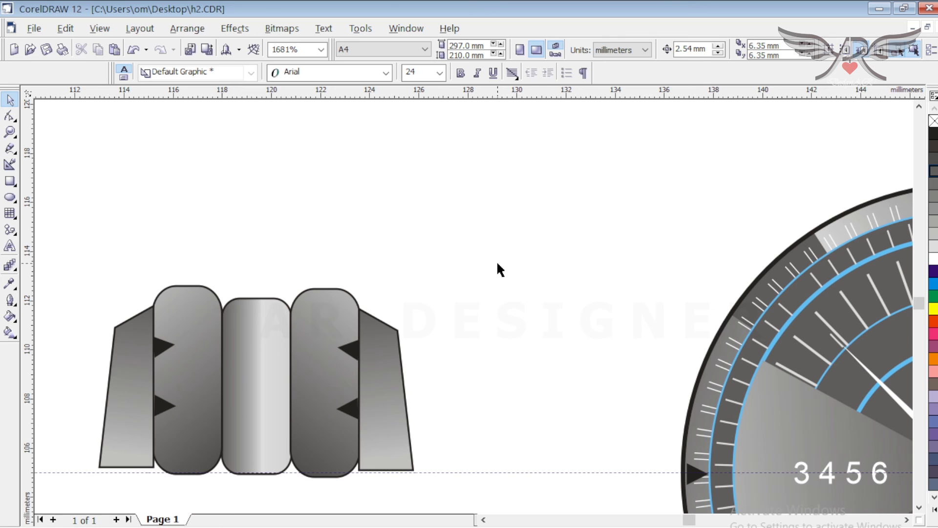
Group all the shapes of the metallic part into one object.
key("F4")
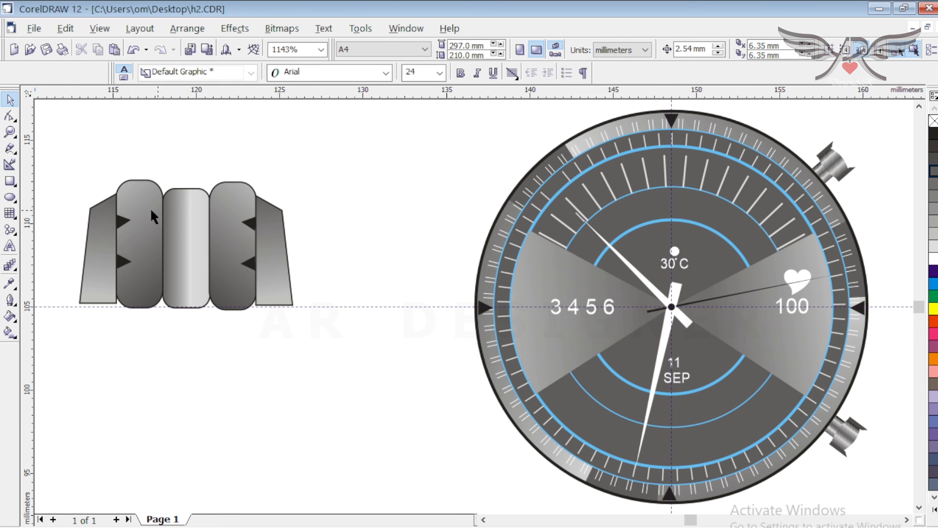
left_click_drag(89, 171, 177, 228)
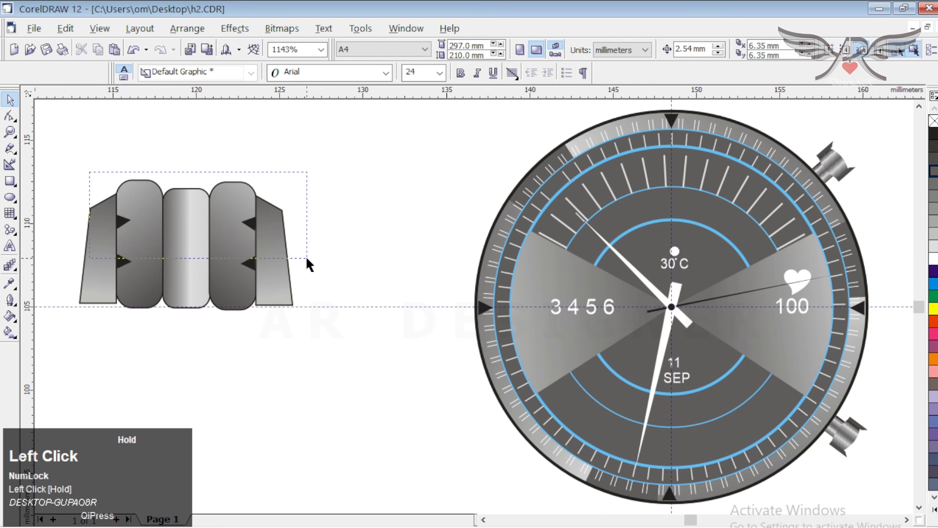
left_click_drag(306, 255, 306, 255)
key("ctrl+g")
left_click_drag(71, 160, 338, 359)
key("ctrl+g")
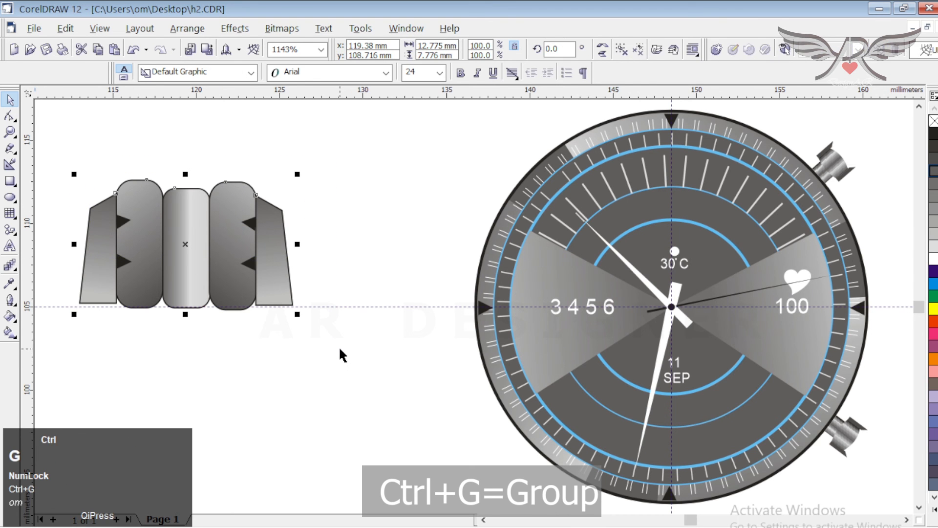
left_click(379, 233)
key("F4")
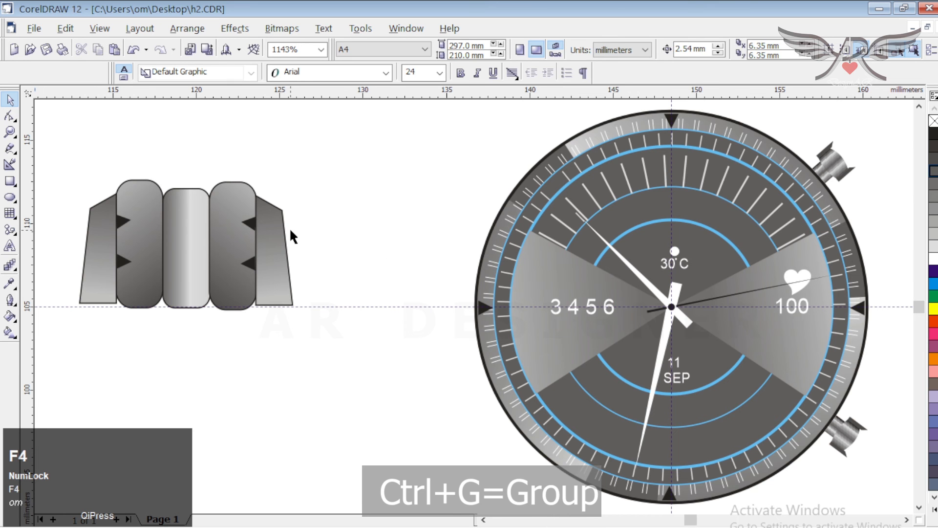
Move the grouped strap part to the dial's top edge, centred on the vertical guideline, and send it behind the dial.
left_click_drag(290, 230, 447, 191)
key("F4")
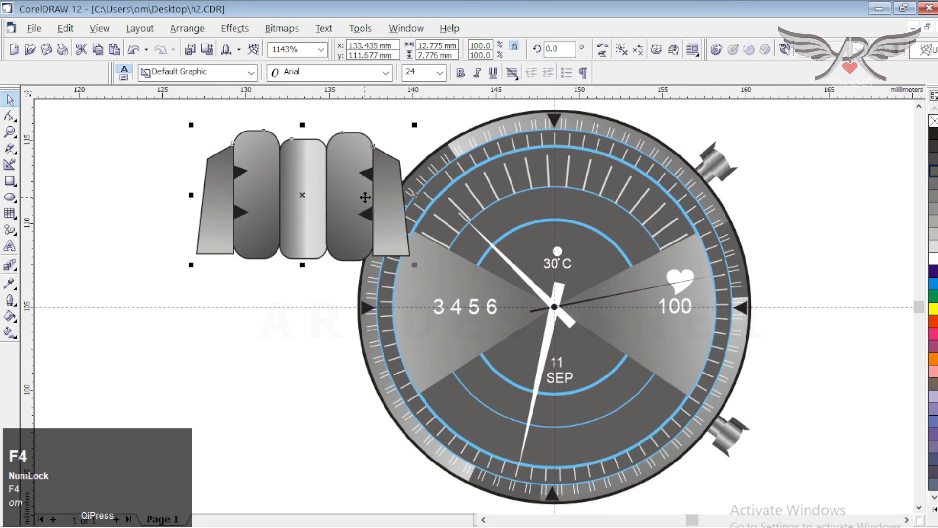
scroll(496, 226, "down", 2)
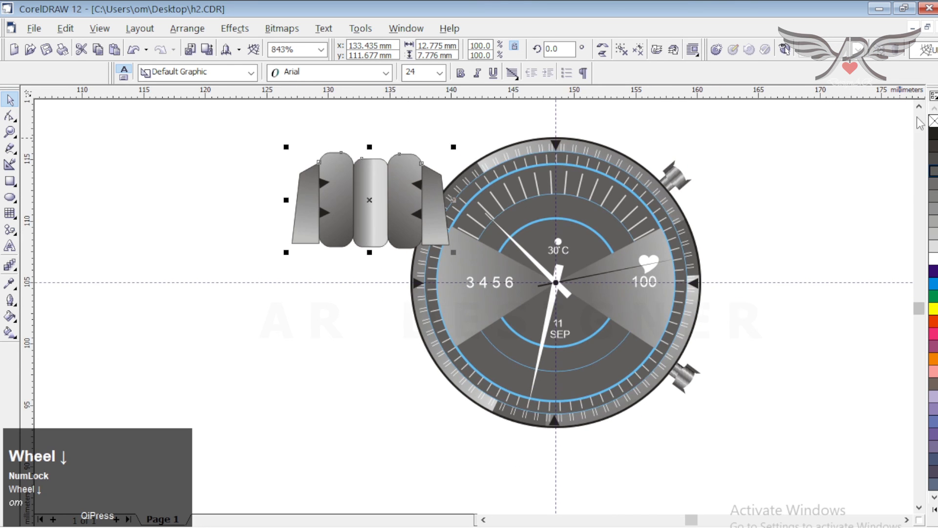
left_click(918, 118)
left_click_drag(393, 309, 579, 232)
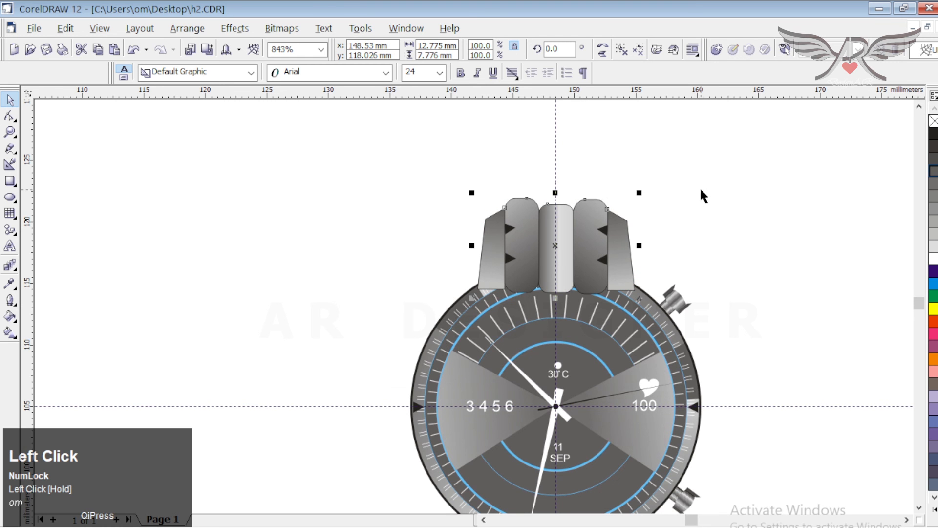
key("ctrl+Page_Down")
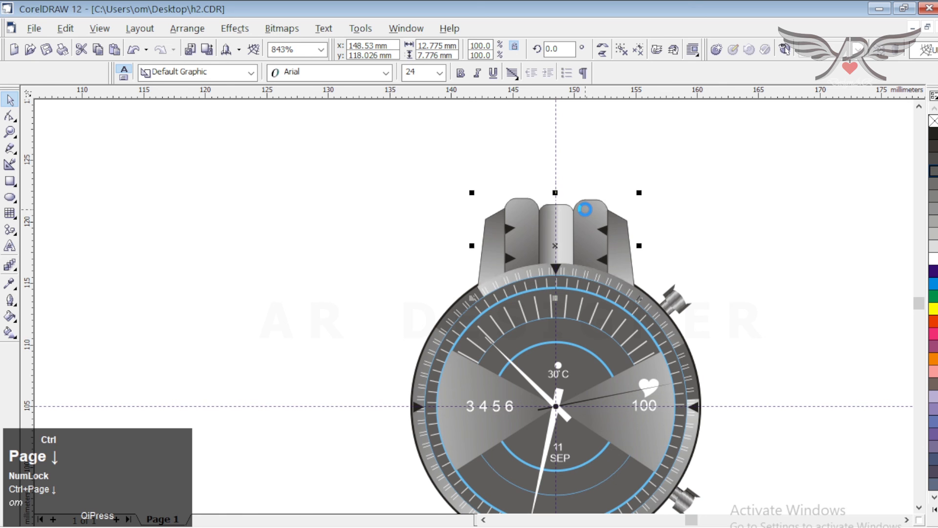
left_click(672, 241)
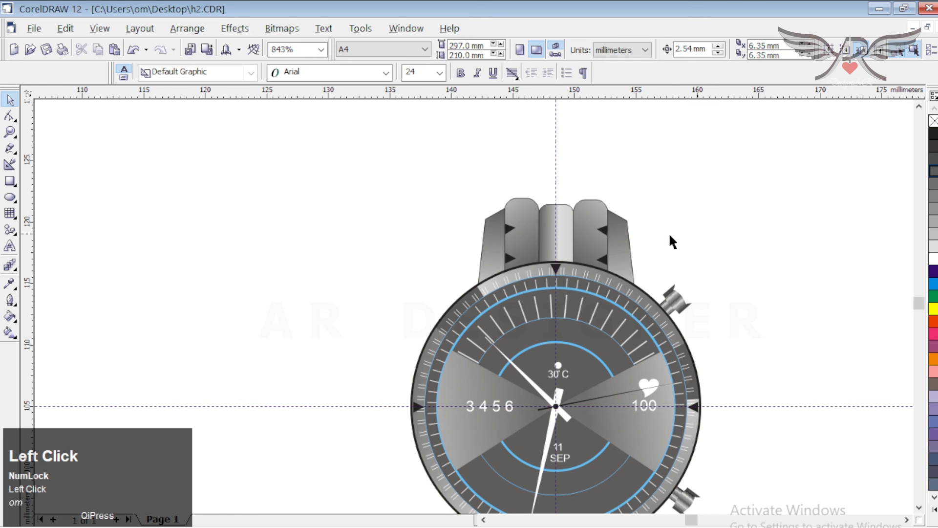
Stretch the strap part upward to a height of about 9.7 mm.
left_click(556, 249)
left_click_drag(555, 193, 555, 169)
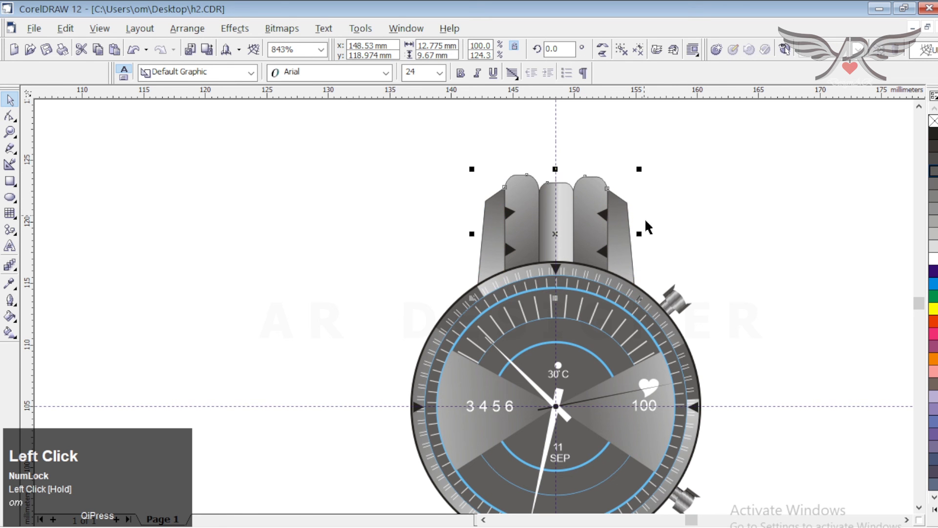
left_click(735, 223)
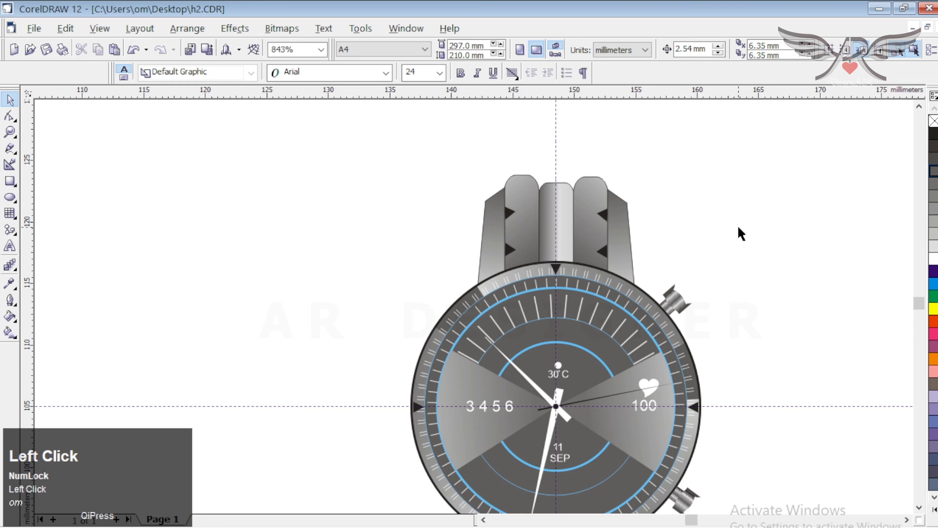
key("F4")
left_click(710, 158)
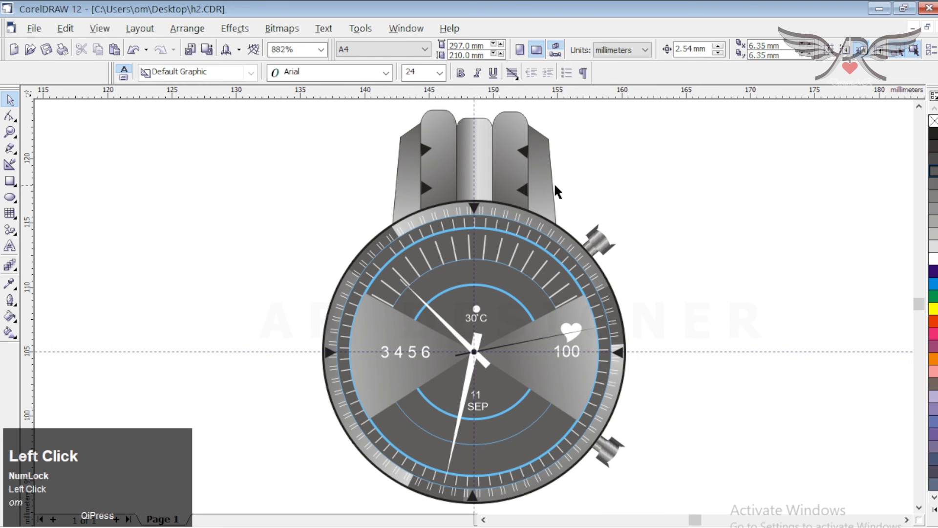
Shorten the strap part from its upper edge to a height of about 9 mm.
left_click(474, 171)
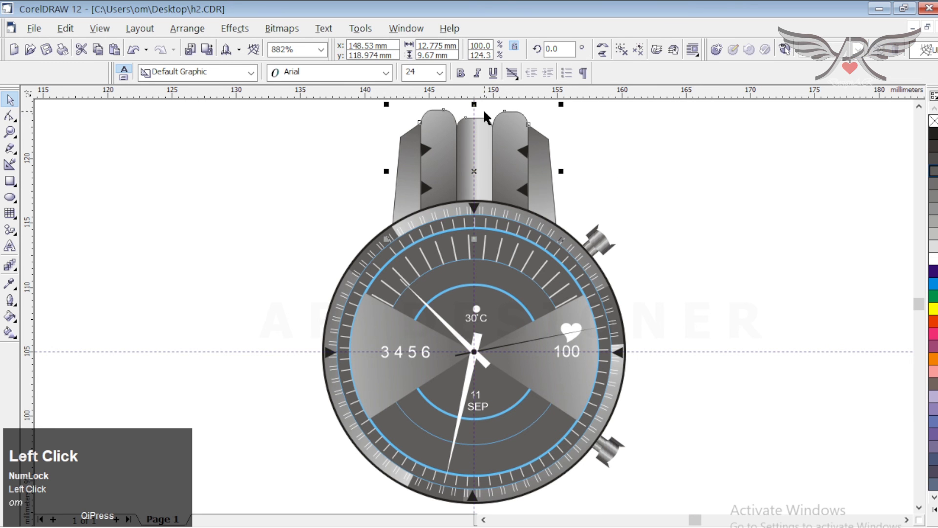
left_click_drag(478, 110, 477, 112)
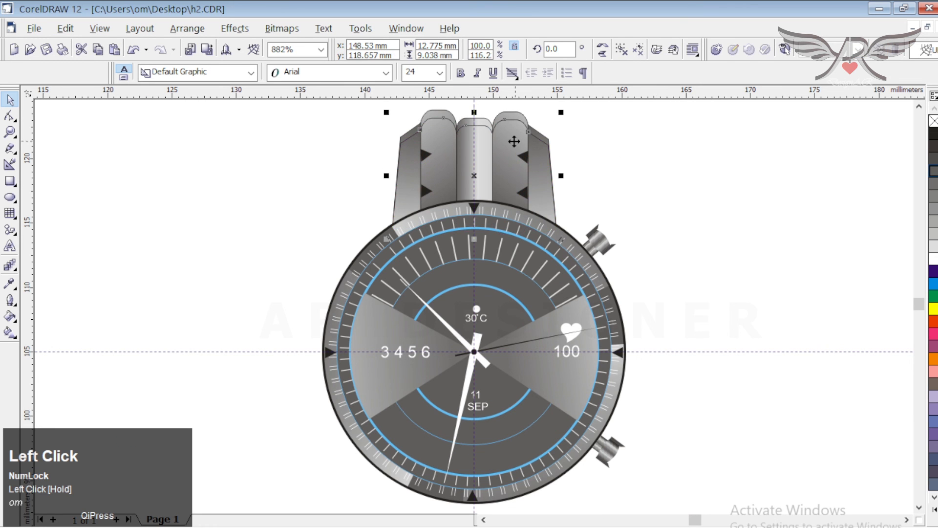
left_click_drag(514, 141, 638, 159)
key("ctrl+z")
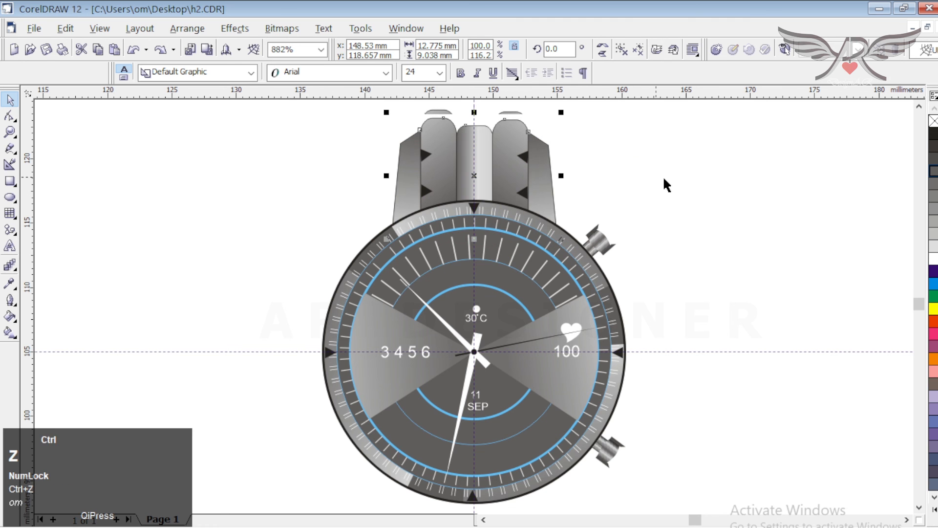
scroll(650, 192, "down", 1)
scroll(651, 189, "up", 1)
left_click(695, 174)
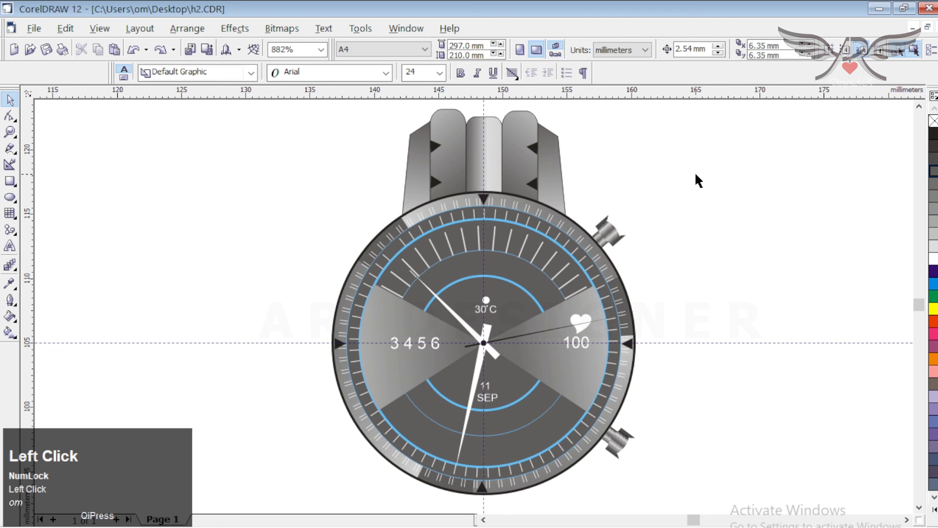
Widen the strap part to about 13.7 mm and reposition it centred on the vertical guideline at the dial's top.
left_click(527, 179)
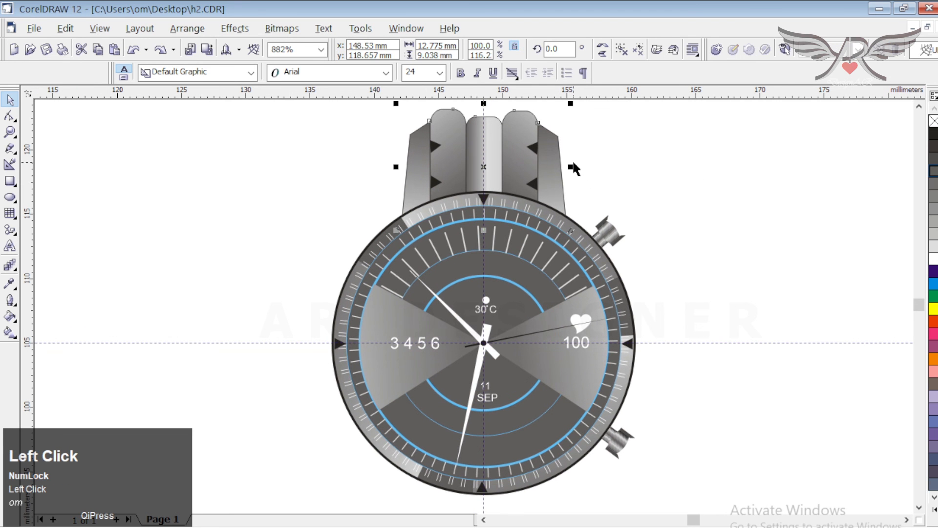
left_click_drag(572, 167, 583, 167)
left_click(554, 171)
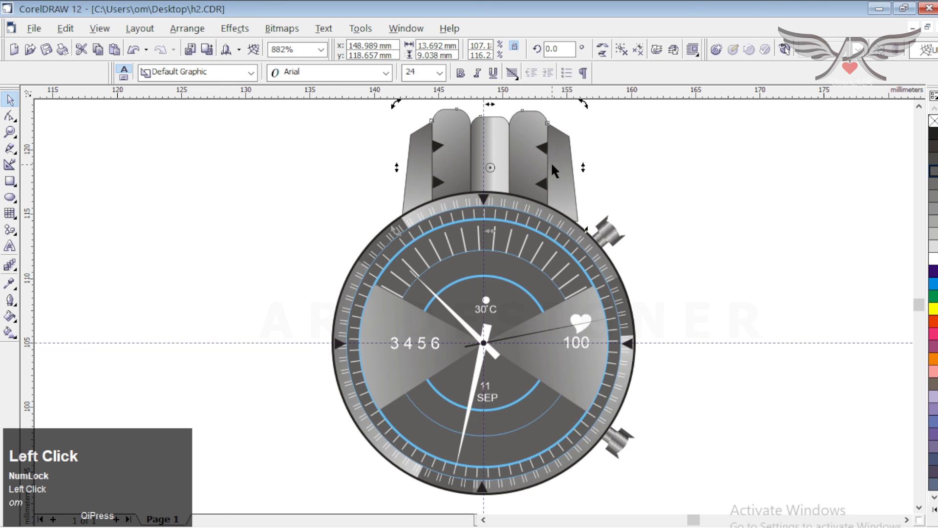
key("Down")
left_click(503, 161)
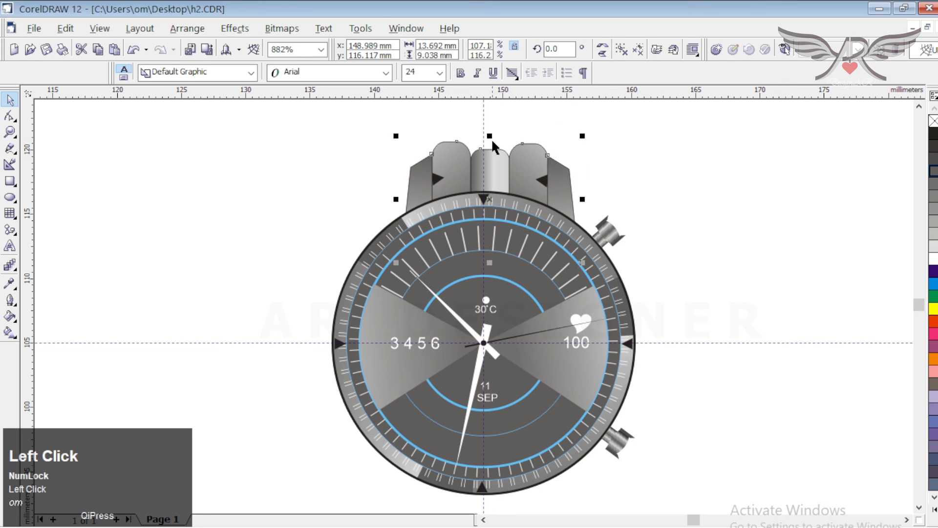
left_click_drag(487, 169, 508, 151)
left_click(918, 107)
left_click(918, 107)
left_click(492, 185)
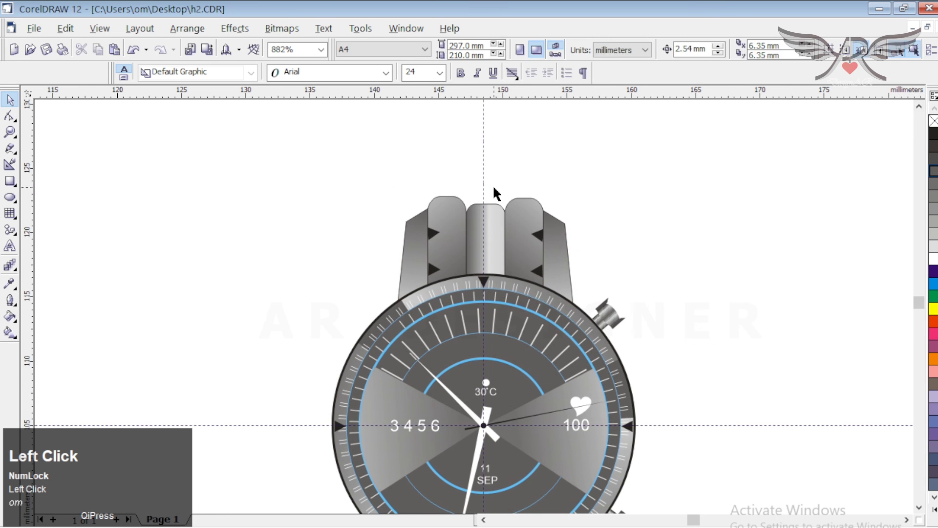
Stretch the widened strap part upward to a height of about 9.5 mm.
left_click(492, 205)
left_click_drag(486, 190, 486, 184)
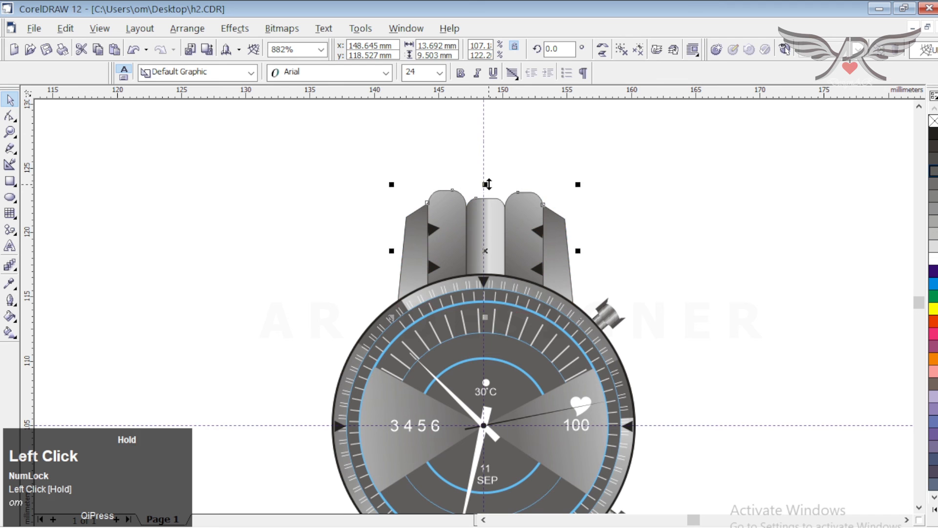
left_click(723, 220)
key("F4")
Duplicate the strap part, mirror the copy vertically and place it at the dial's bottom edge.
left_click(538, 165)
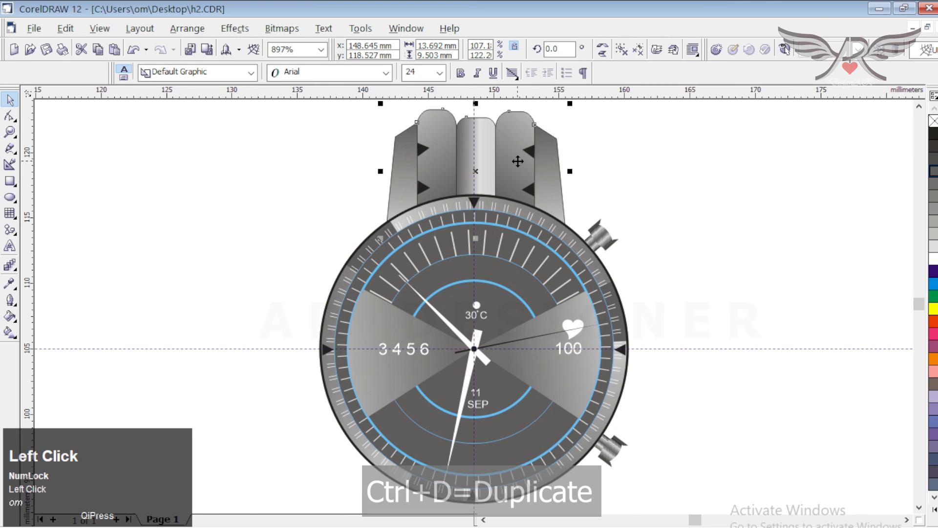
left_click(603, 54)
left_click_drag(527, 164, 508, 478)
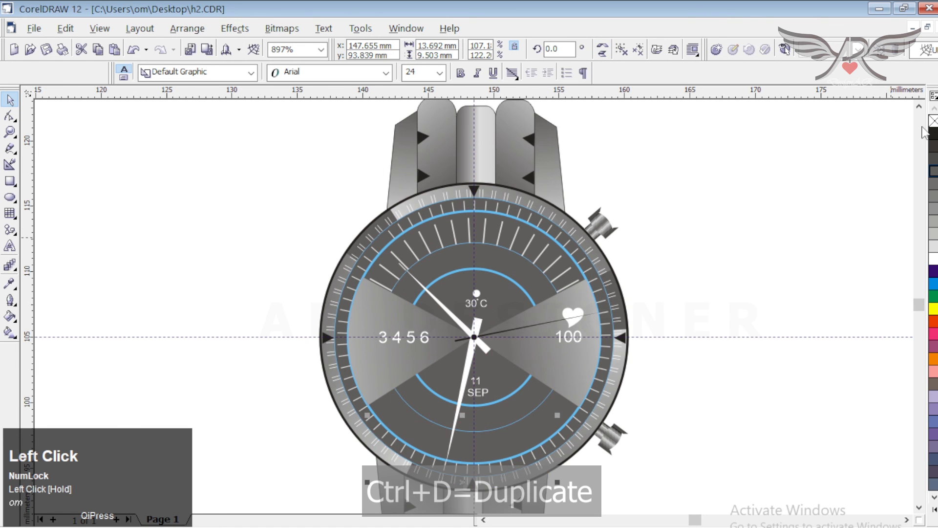
key("F4")
Move the mirrored strap copy so it extends below the dial and is centred on the vertical guideline.
left_click(487, 499)
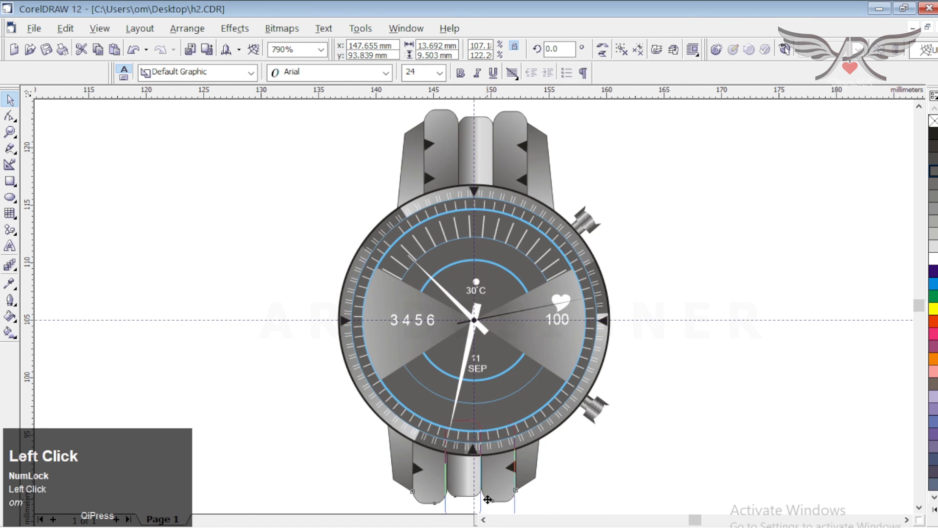
left_click_drag(487, 500, 492, 500)
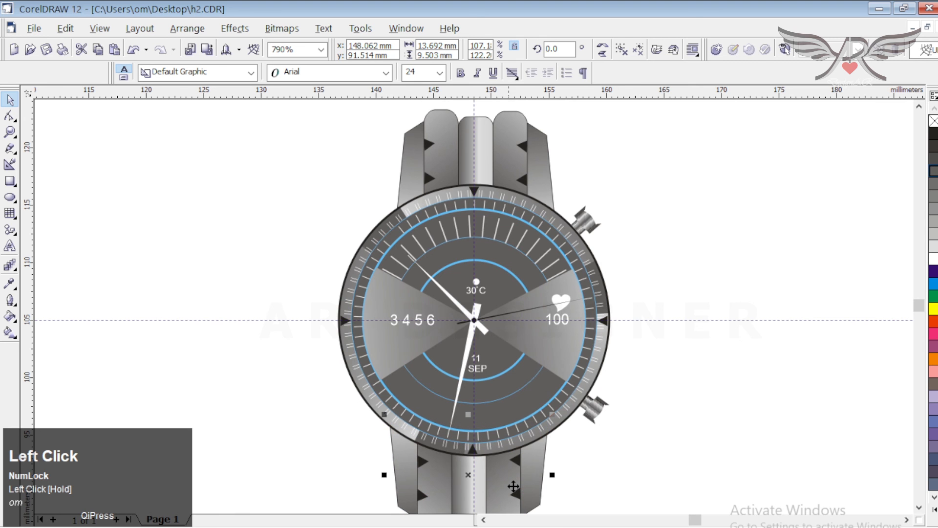
left_click(918, 507)
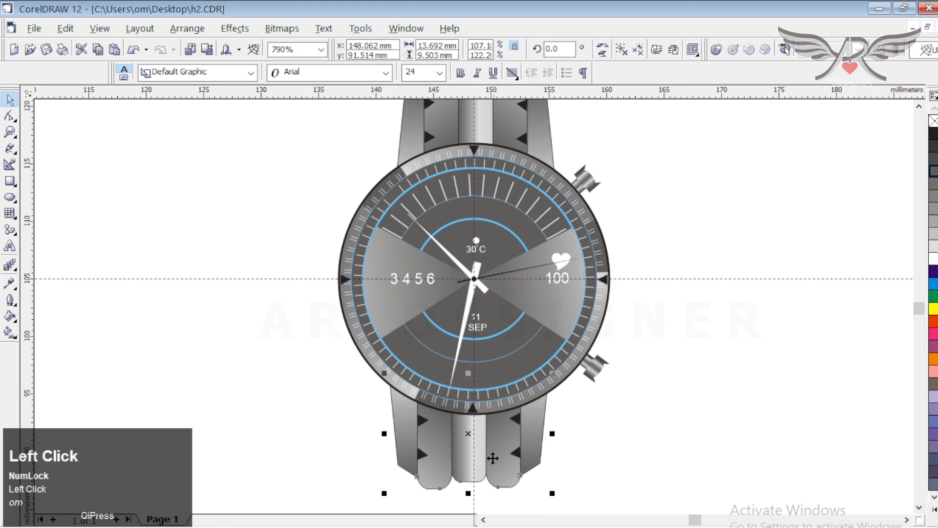
left_click_drag(493, 459, 500, 460)
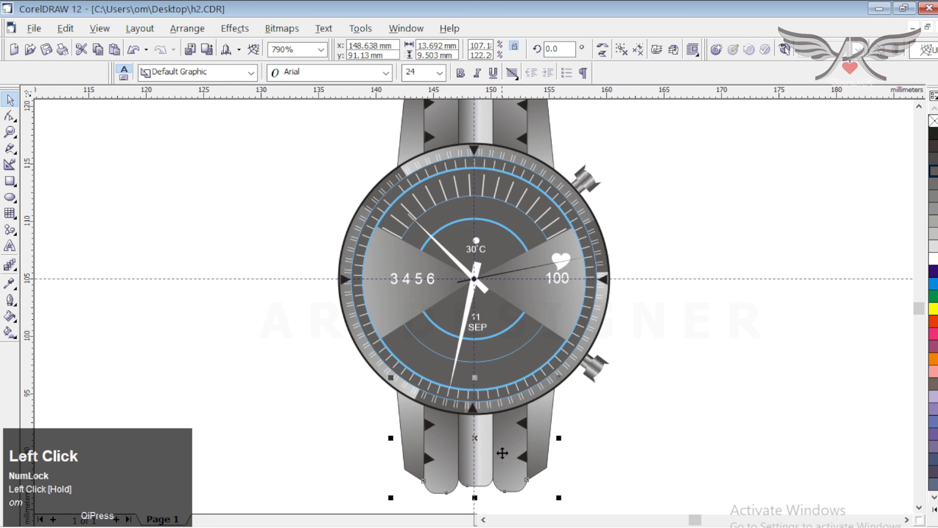
left_click(921, 112)
key("F4")
left_click(608, 413)
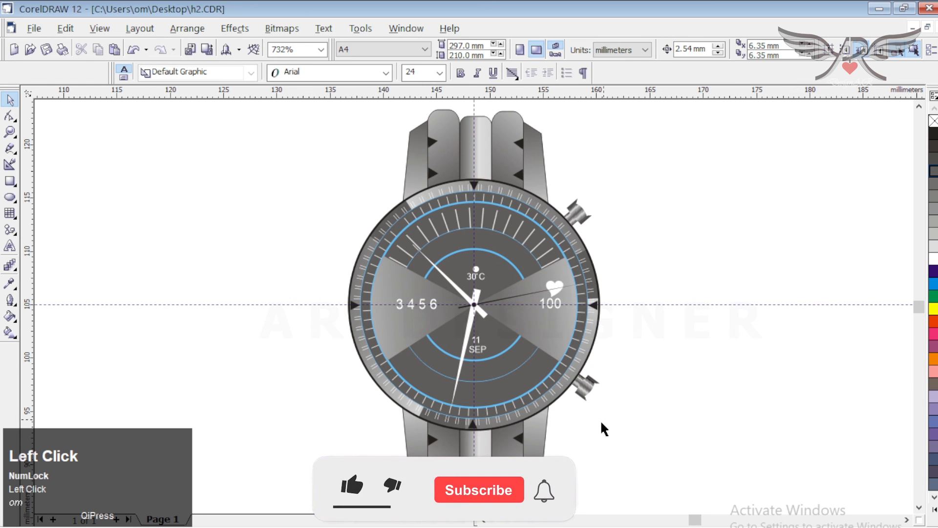
Fine-tune the lower strap's position so it lines up with the vertical guideline and the upper strap.
left_click_drag(347, 505, 360, 490)
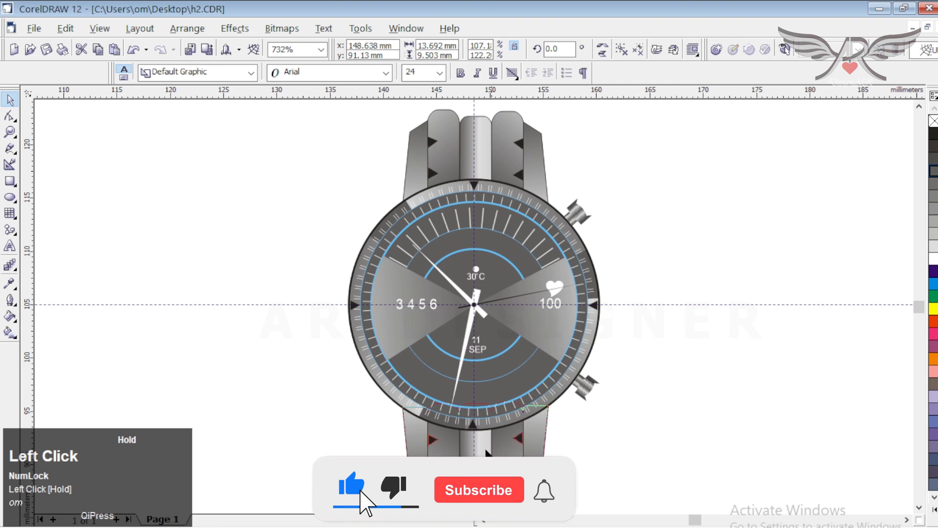
mouse_move(485, 449)
left_mouse_down()
mouse_move(503, 448)
mouse_move(493, 455)
left_mouse_up()
scroll(493, 454, "up", 2)
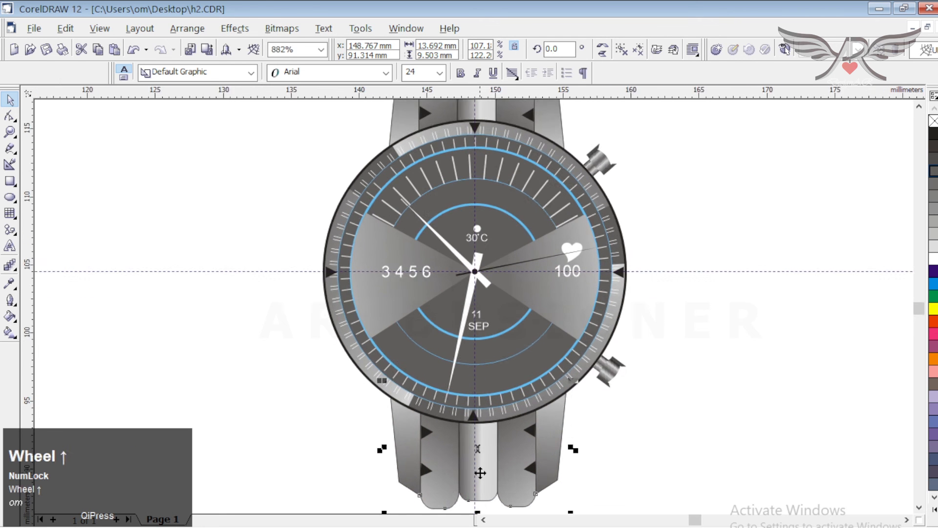
left_click(492, 452)
left_click_drag(492, 451, 500, 455)
left_click(493, 451)
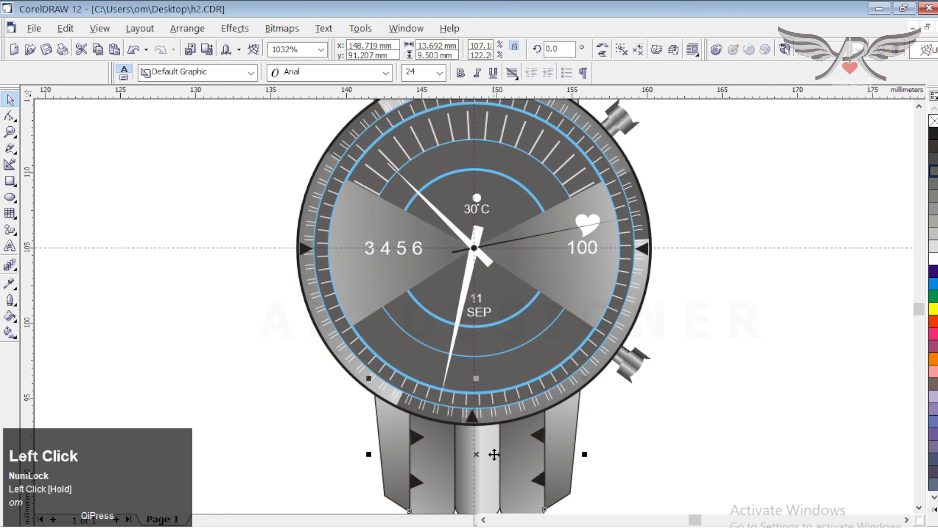
key("F4")
left_click(700, 357)
Rotate the upper crown slightly clockwise and the lower crown slightly counterclockwise around the dial's centre.
double_click(577, 211)
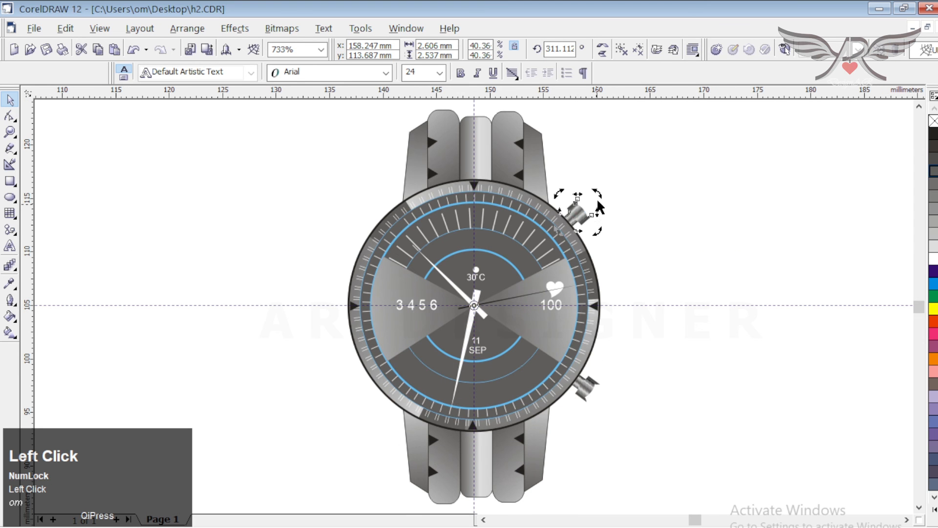
left_click_drag(599, 193, 605, 205)
left_click(683, 236)
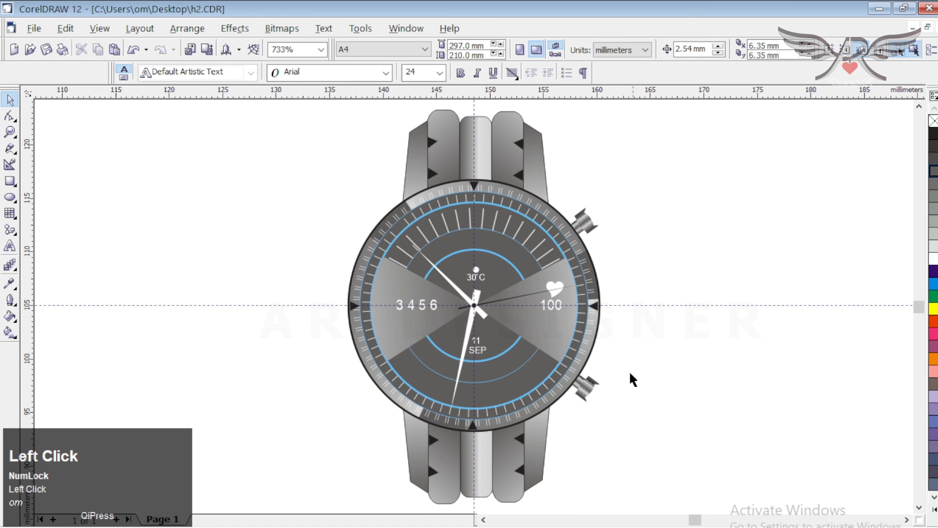
double_click(586, 385)
left_click_drag(608, 409, 627, 393)
left_click(664, 318)
Rotate the upper crown further clockwise around the dial's centre to match the lower crown's distance from the horizontal guideline.
left_click(593, 225)
left_click(593, 224)
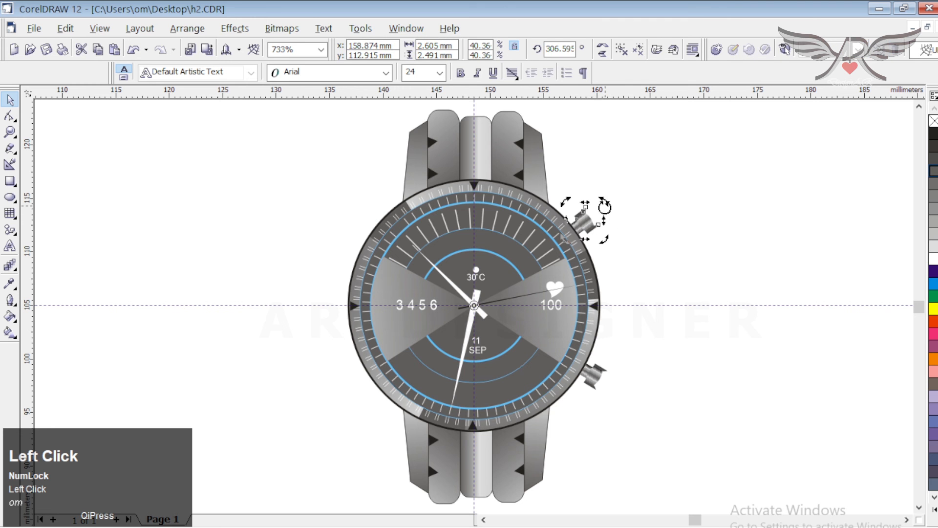
left_click_drag(605, 204, 678, 206)
left_click(678, 206)
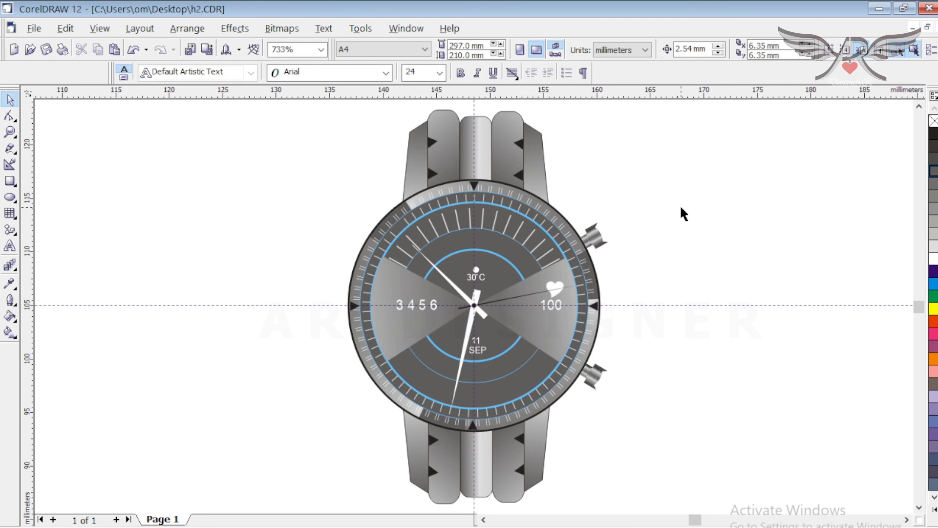
left_click(681, 208)
left_click(716, 305)
key("F4")
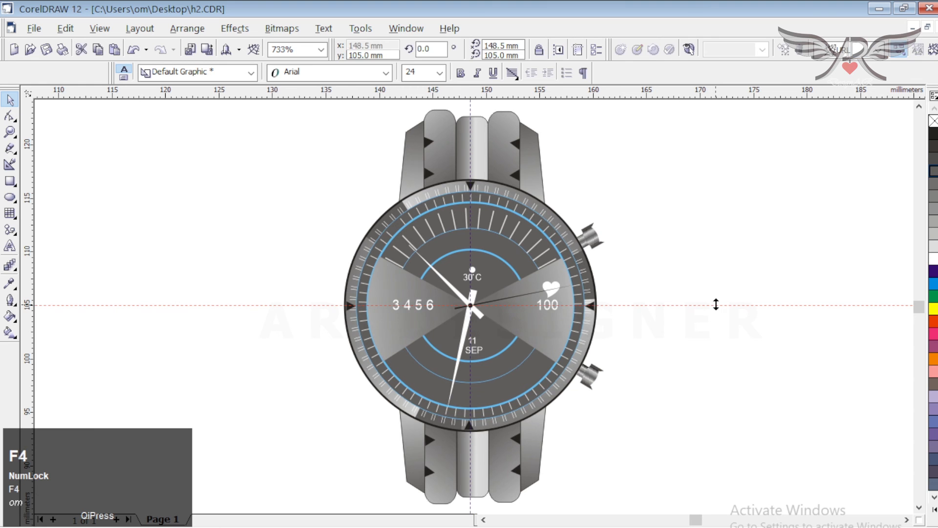
left_click(741, 248)
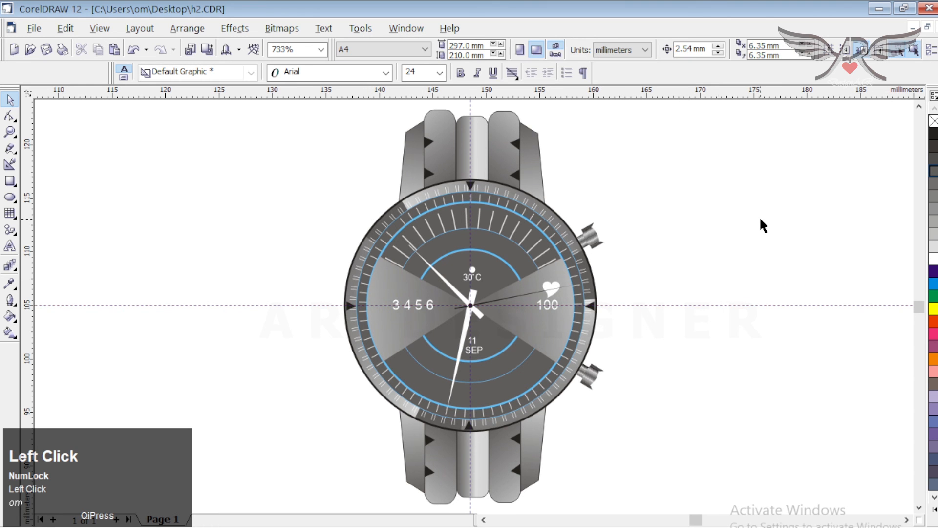